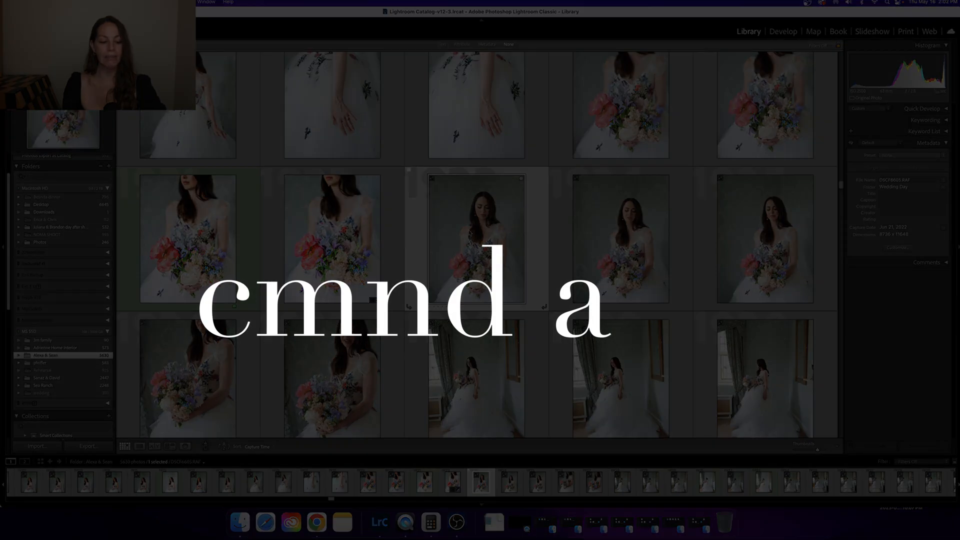
Step: Flag every photo in the folder as a pick, and remove the flag from DSCF6605 alone
key("super+a")
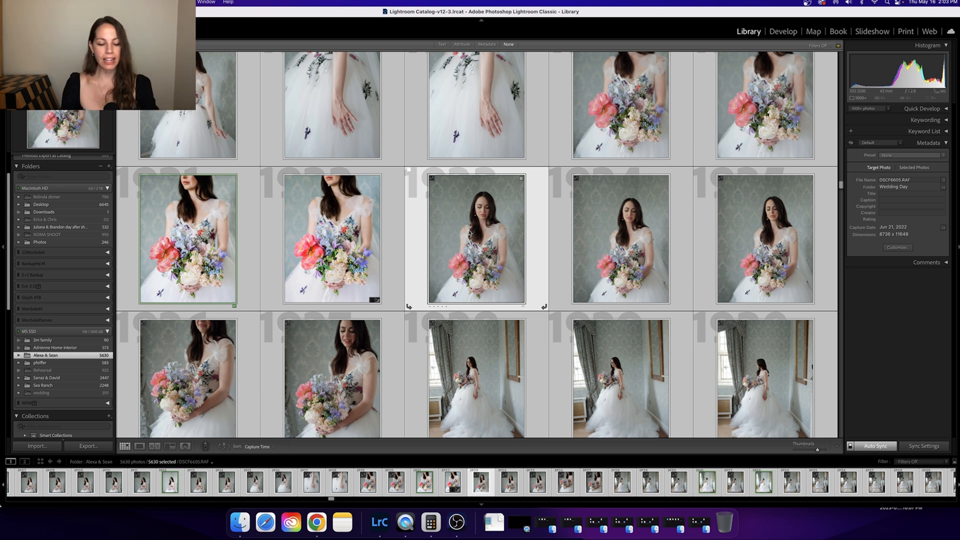
key("p")
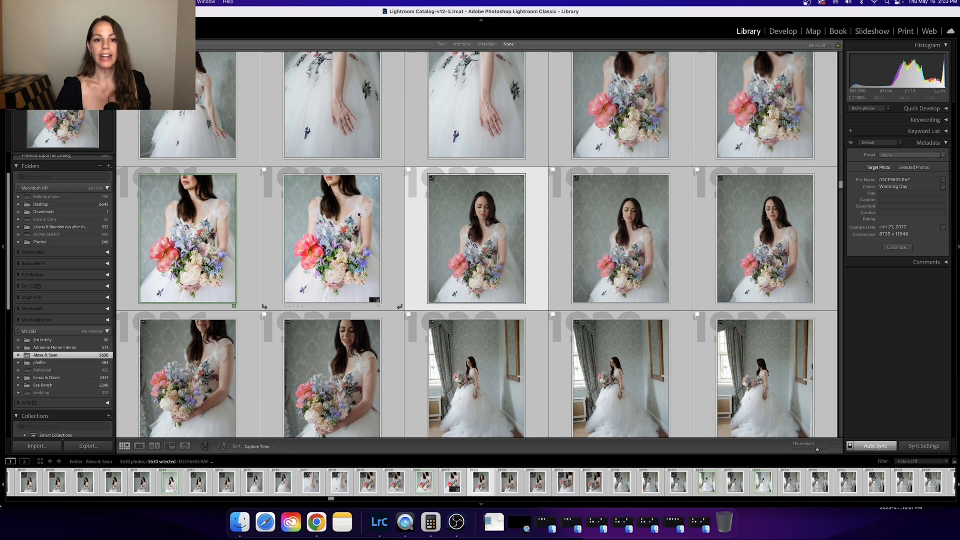
left_click(414, 247)
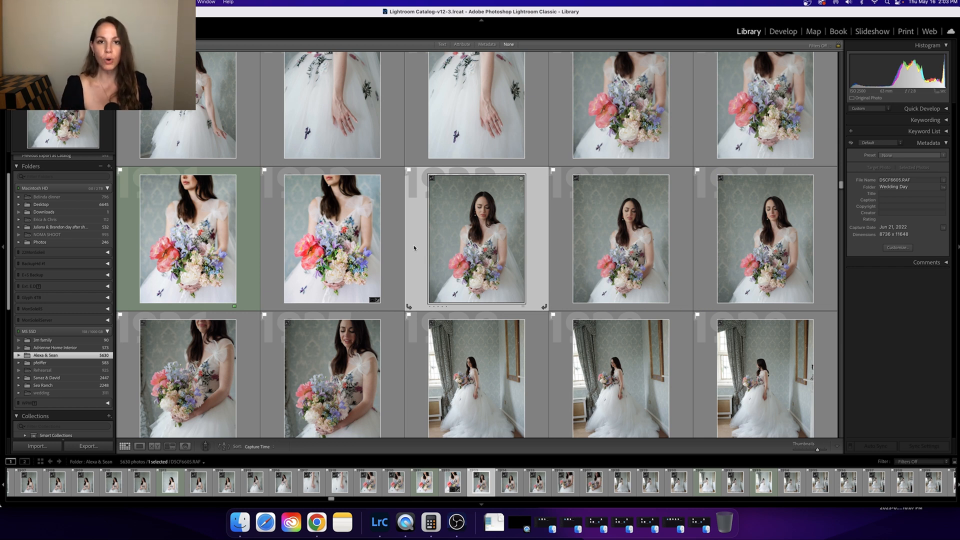
key("u")
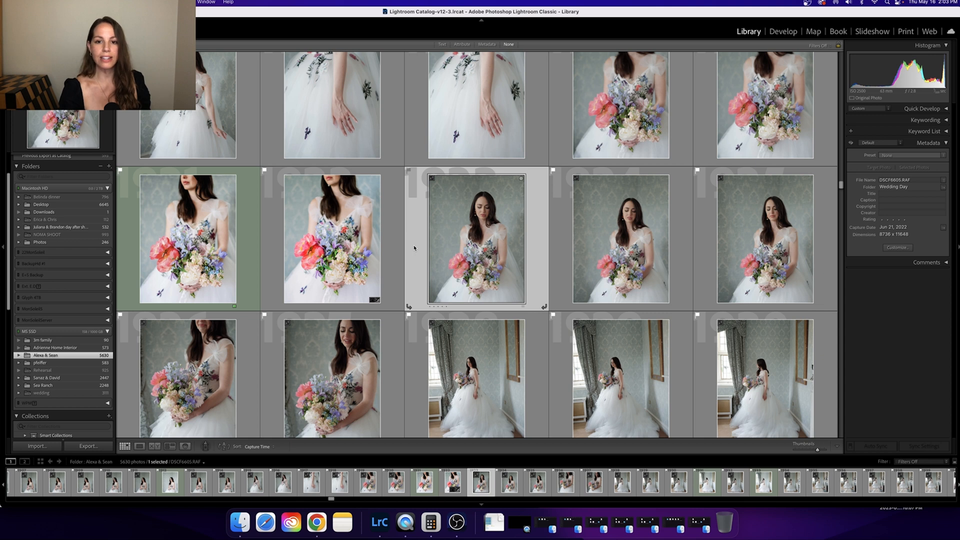
Step: Compare the neighbouring bouquet portraits in Loupe view and remove the pick flag from DSCF6606
double_click(464, 229)
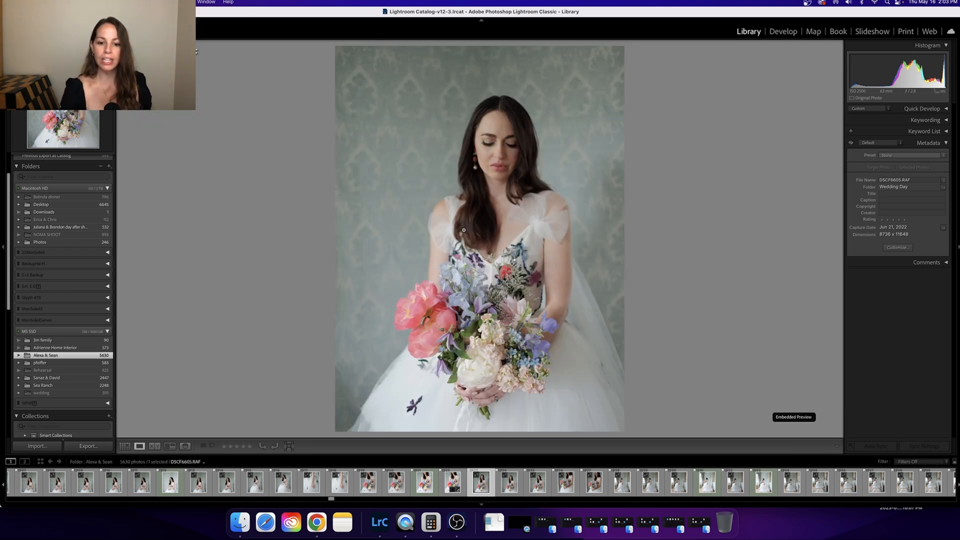
key("Right")
key("Right")
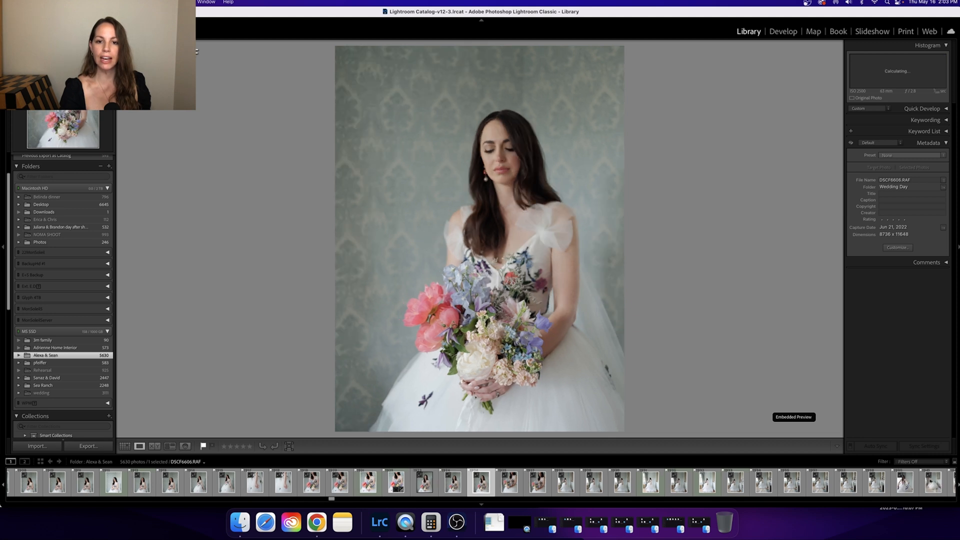
key("Left")
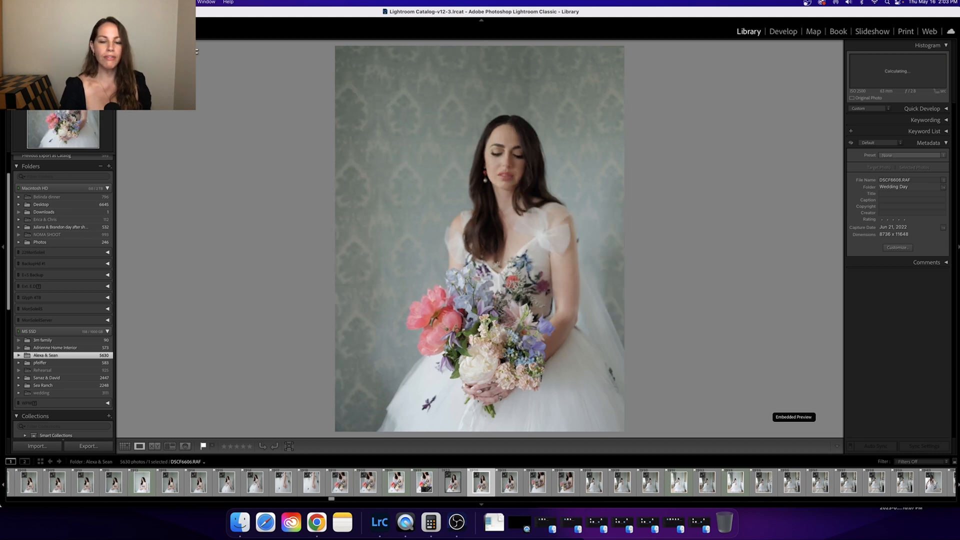
key("Right")
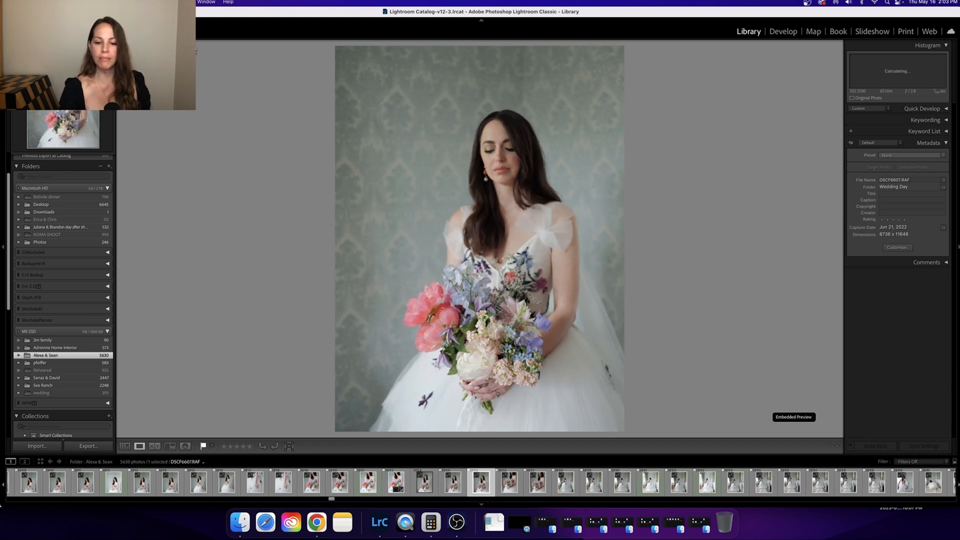
key("Left")
key("u")
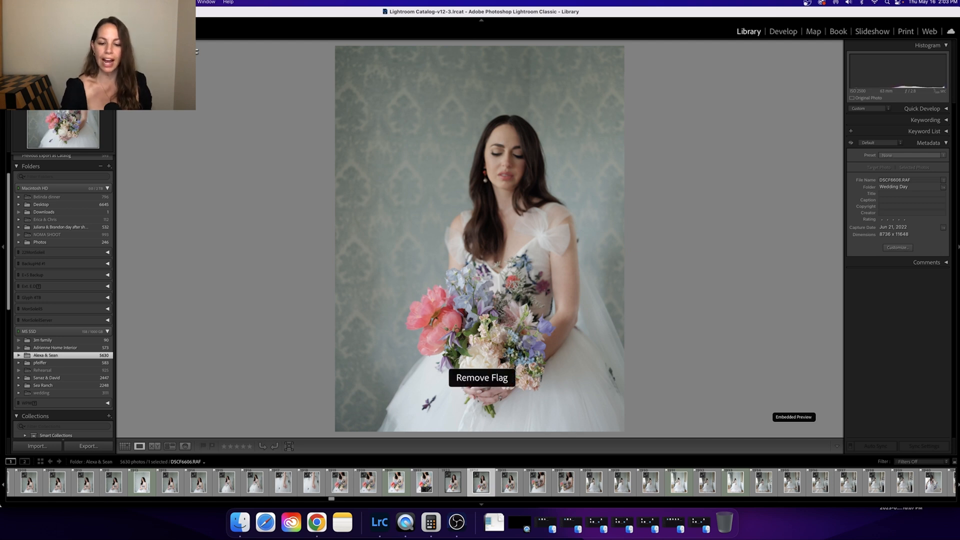
Step: Color-label DSCF6610 red, DSCF6611 yellow and the photo right after it green in Grid view
key("Right")
key("Right")
key("Right")
key("Right")
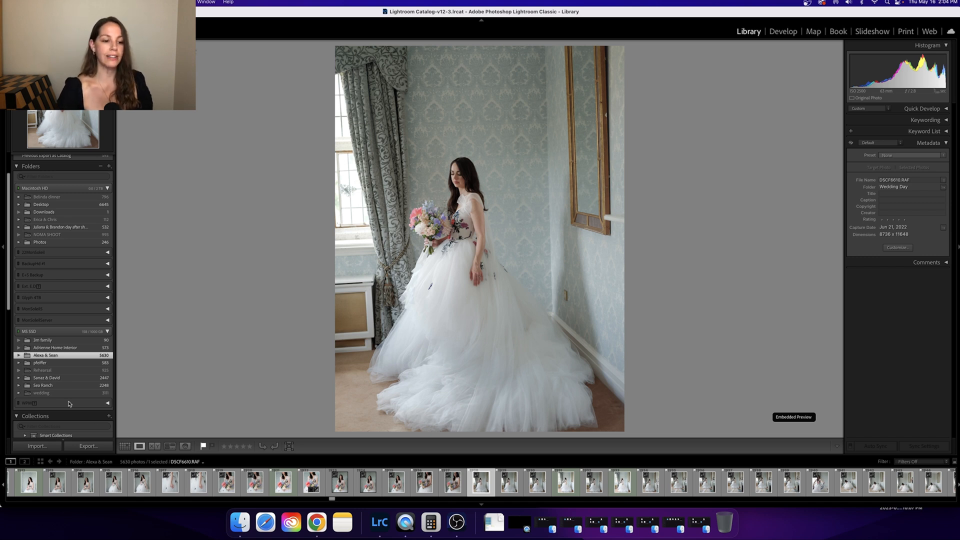
left_click(125, 446)
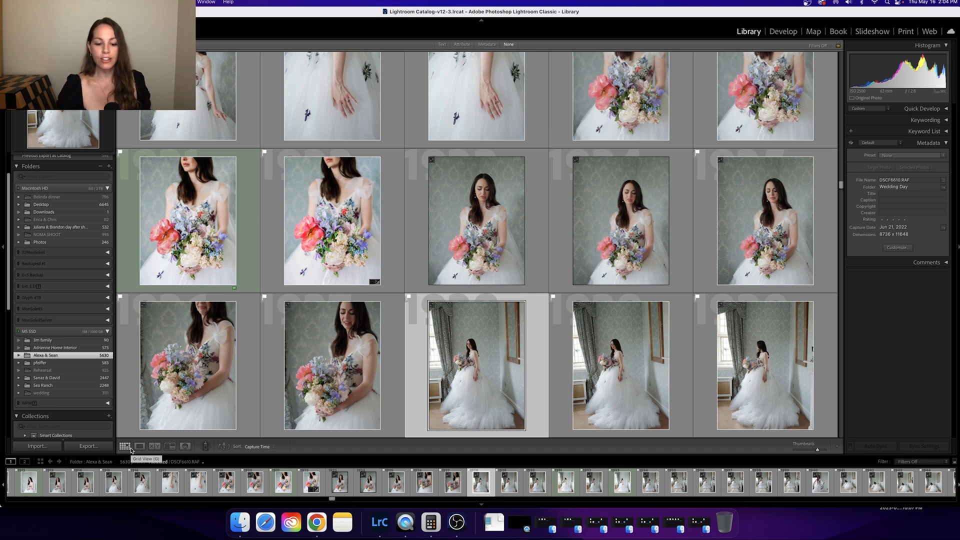
key("6")
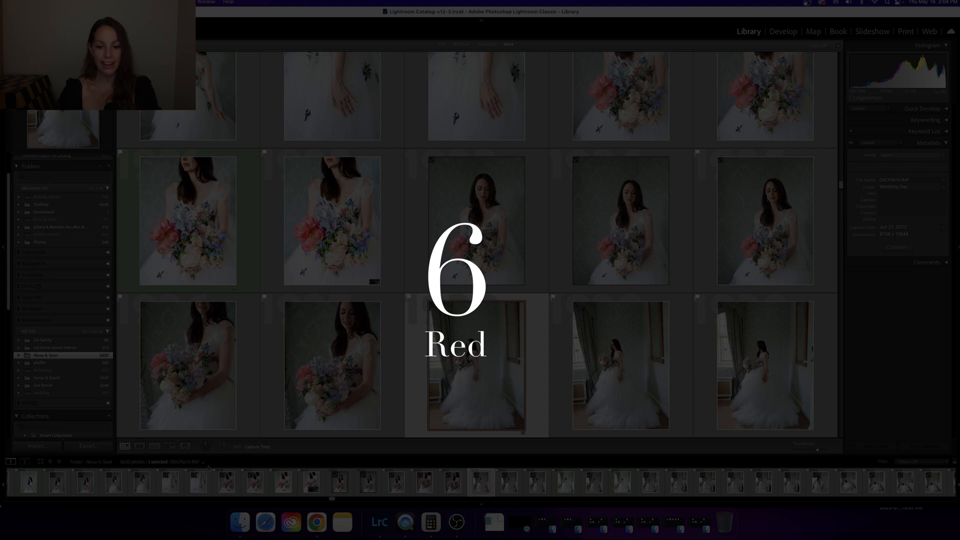
key("Right")
key("7")
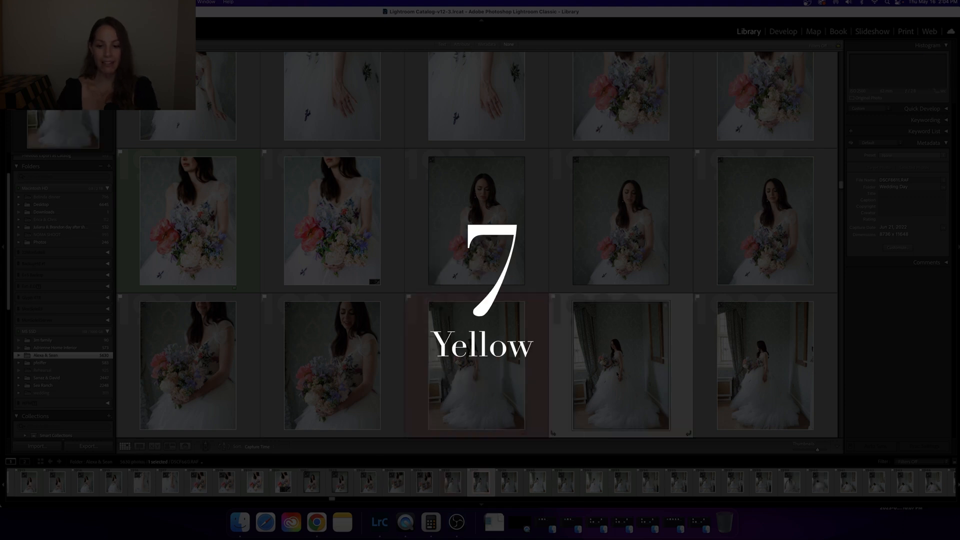
key("Right")
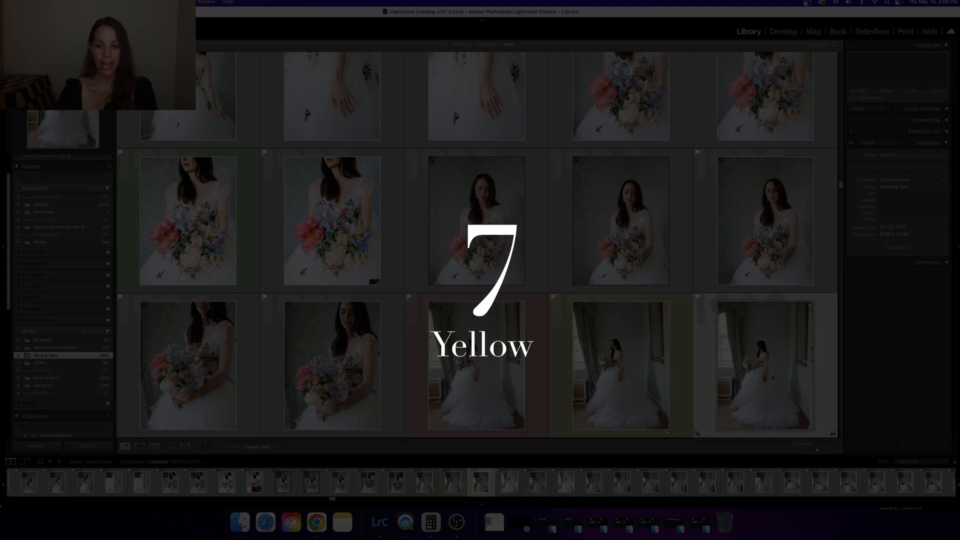
key("8")
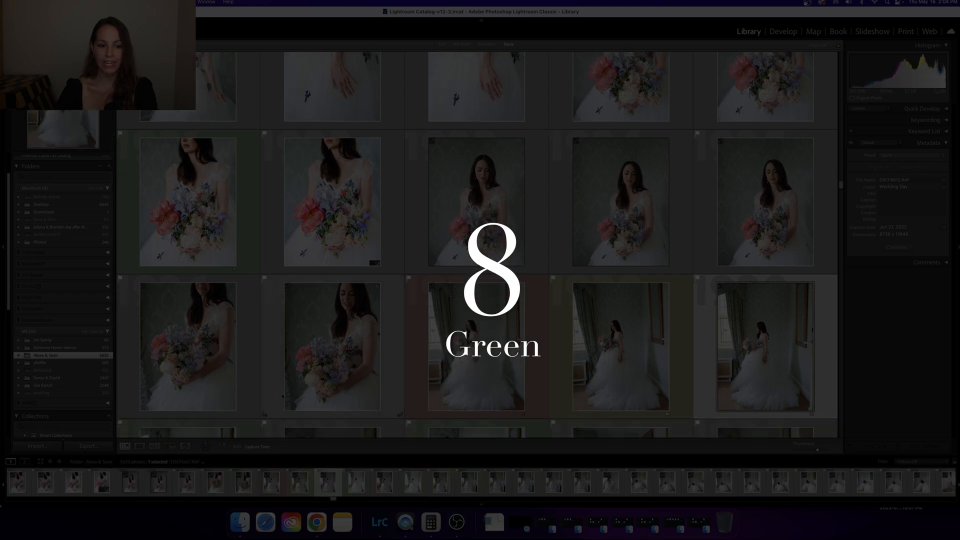
Step: Give the bouquet close-up DSCF6609 a blue color label
left_click(354, 345)
key("9")
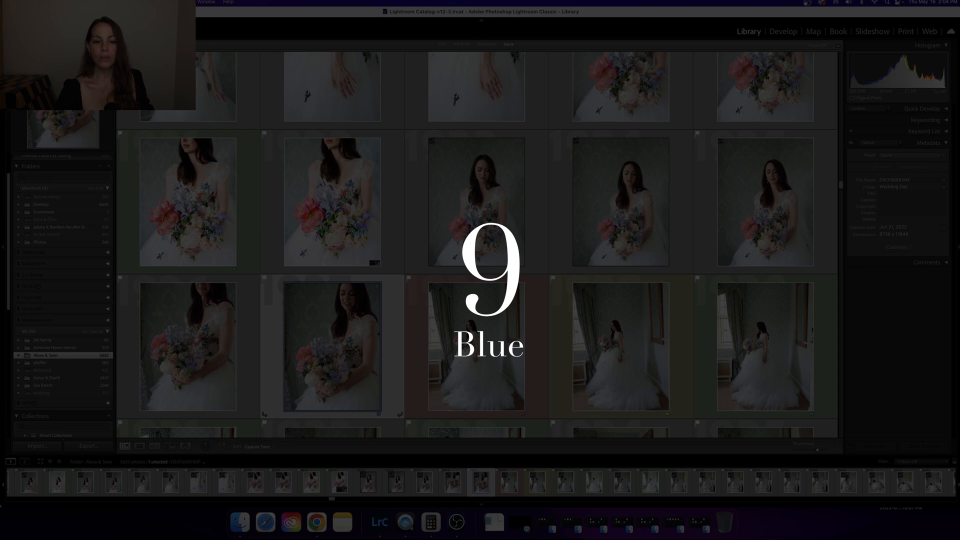
key("Right")
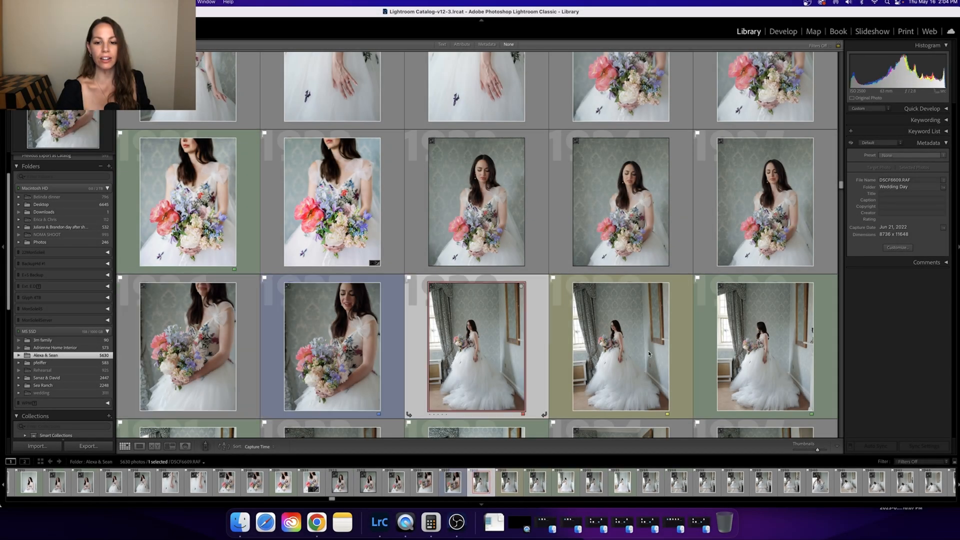
Step: Look over the color-labelled photos and the rows around them in the grid
left_click(649, 354)
scroll(686, 394, "down", 1)
scroll(681, 399, "down", 1)
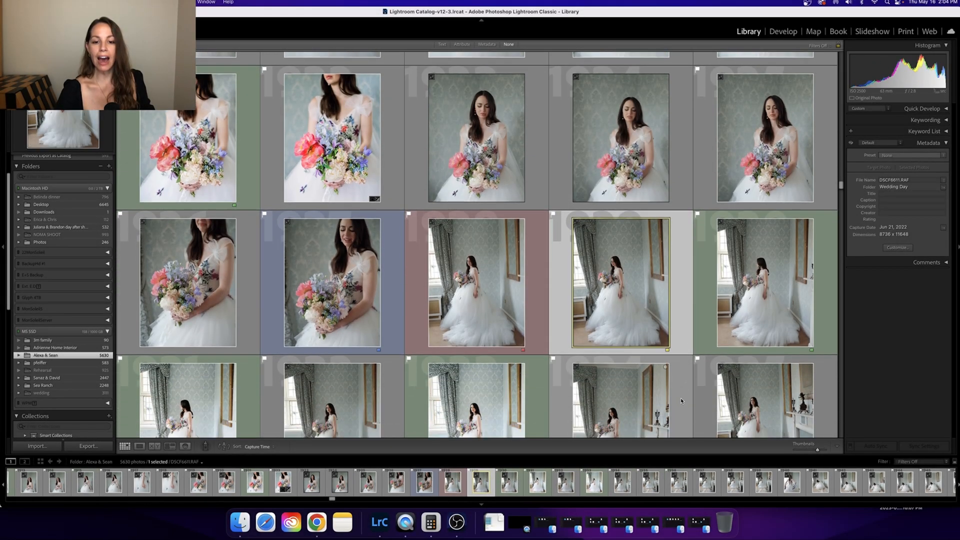
scroll(481, 308, "down", 1)
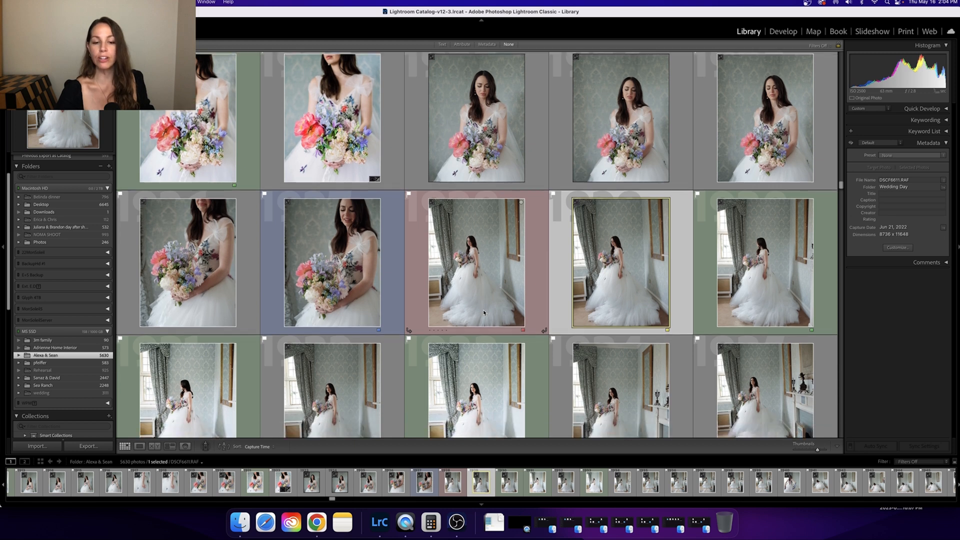
scroll(483, 312, "down", 1)
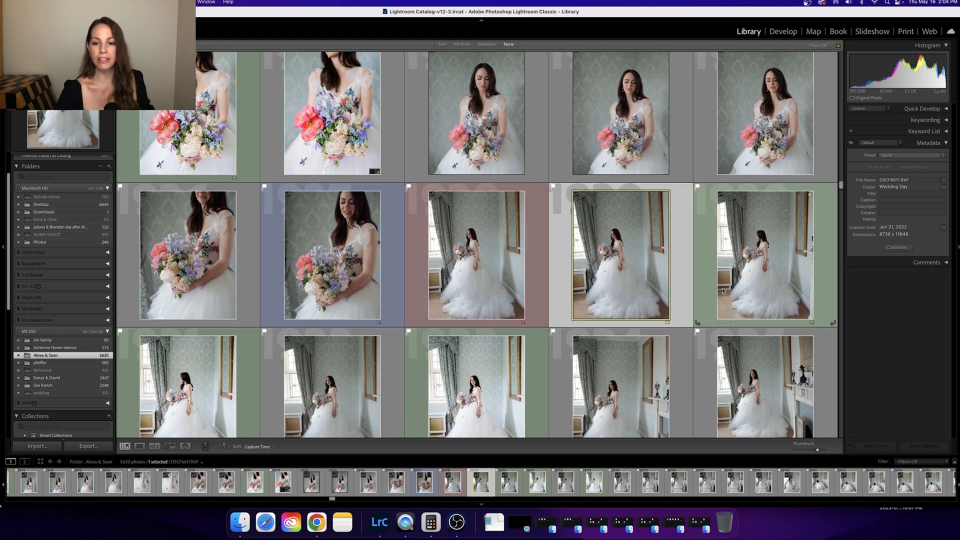
scroll(608, 376, "up", 1)
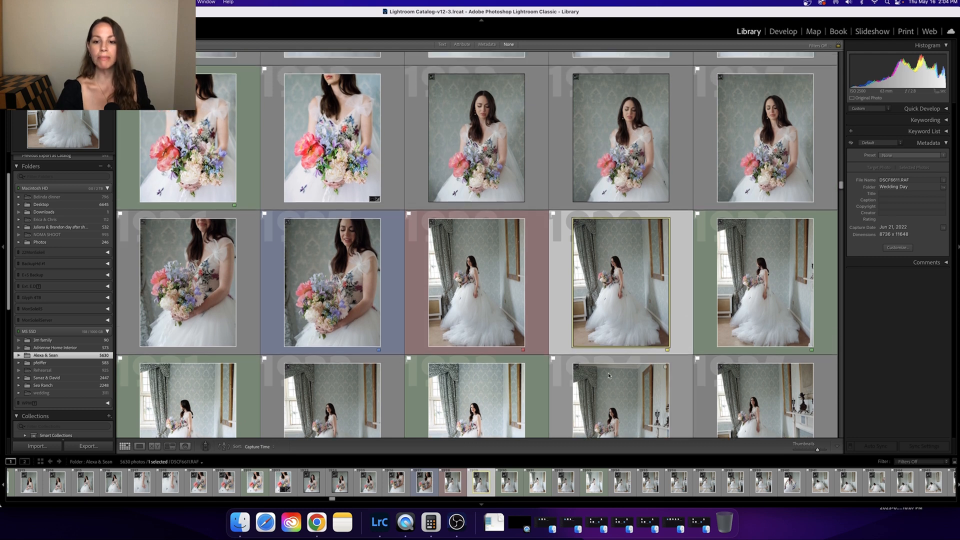
scroll(609, 375, "up", 1)
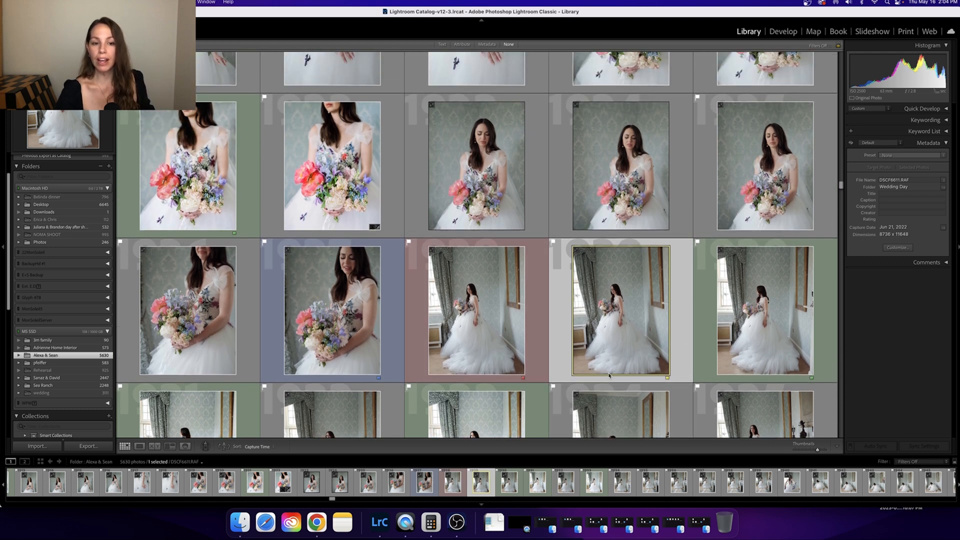
scroll(609, 375, "up", 2)
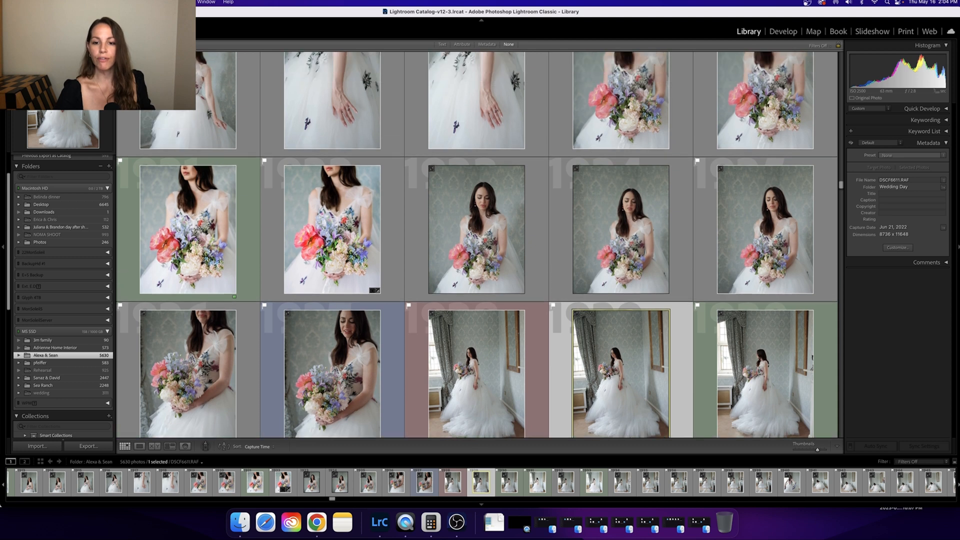
Step: Select the two unflagged bouquet portraits, DSCF6605 and DSCF6606, together and give them a green color label
left_click(627, 231, "super")
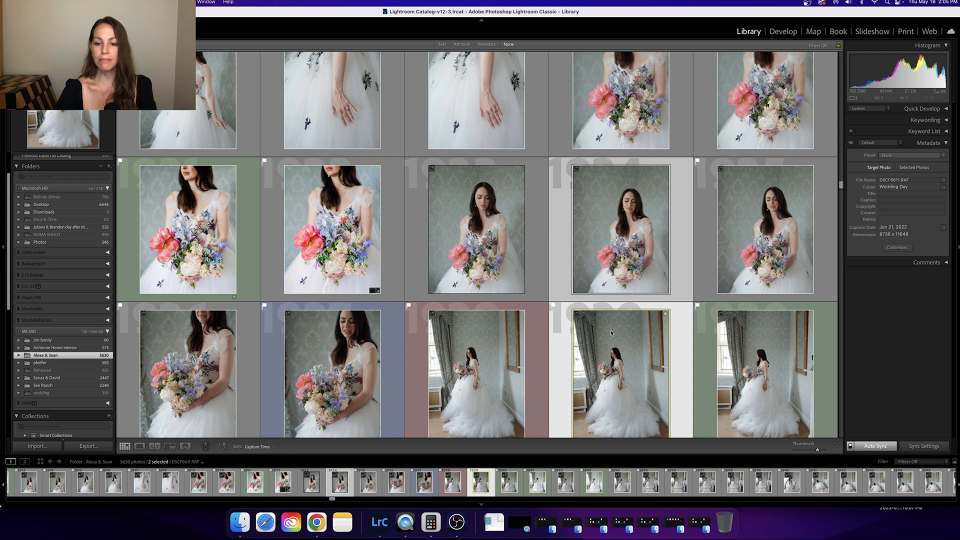
left_click(500, 244)
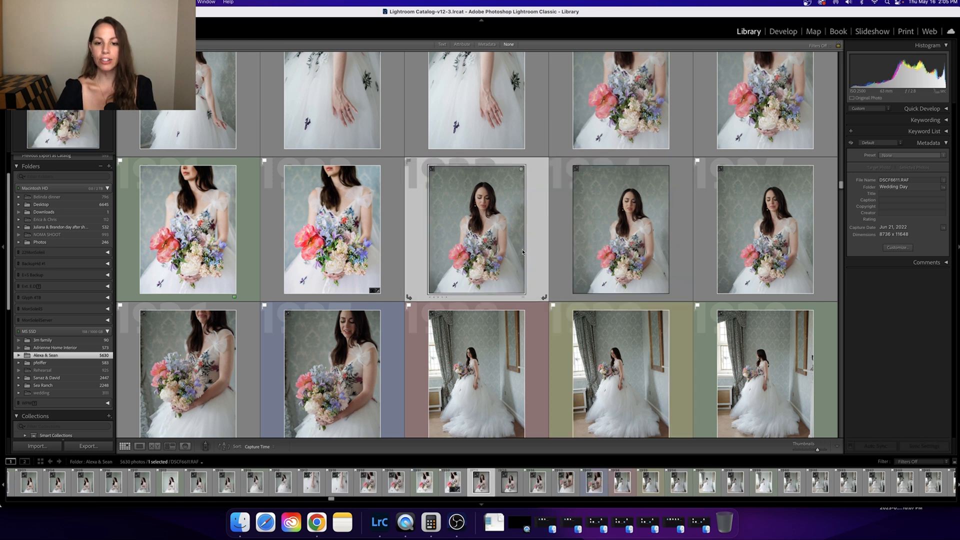
left_click(607, 209, "super")
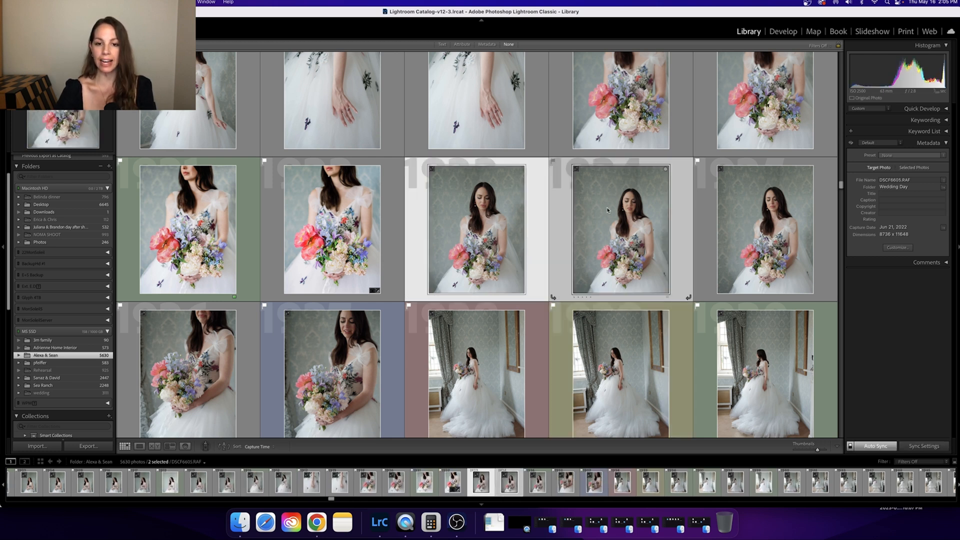
key("8")
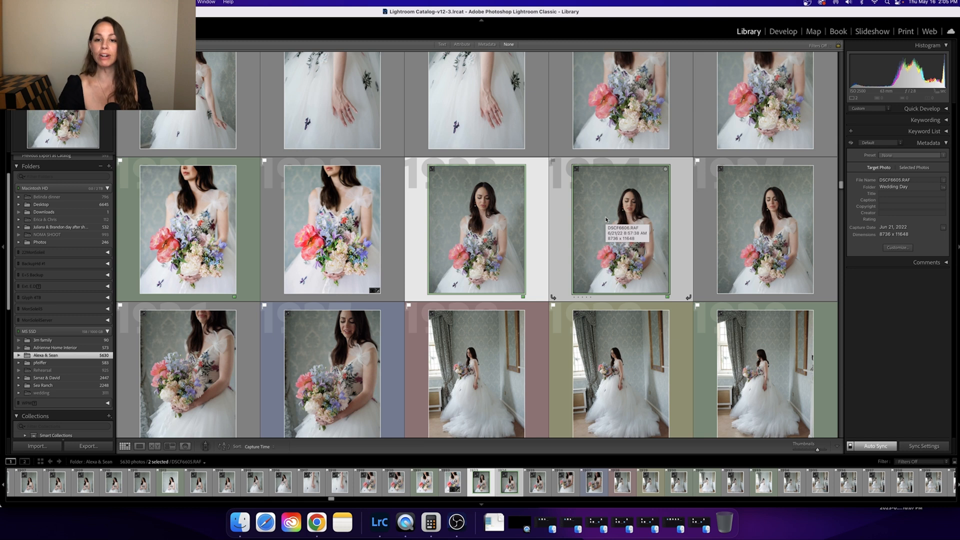
Step: Filter the photos by the green color label attribute and browse through the matching ones
left_click(461, 44)
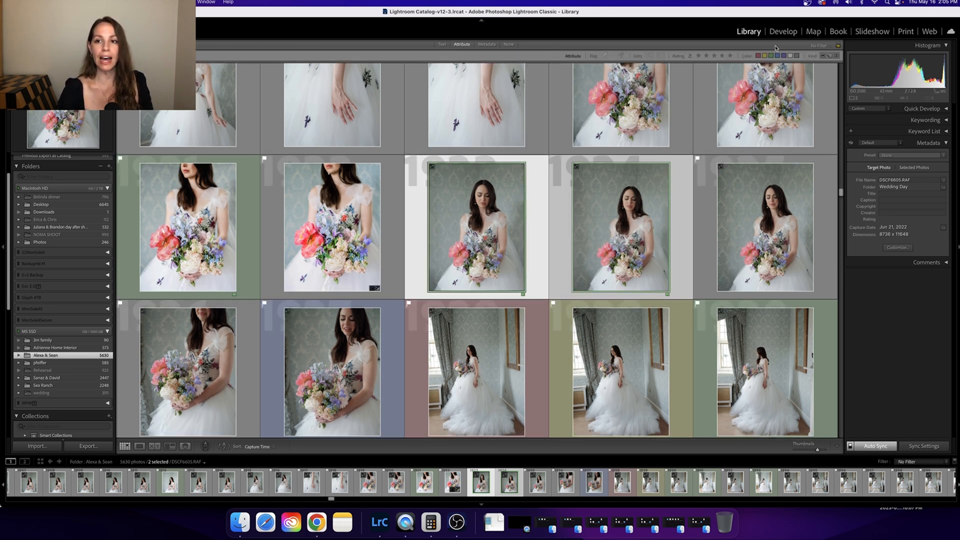
left_click(771, 55)
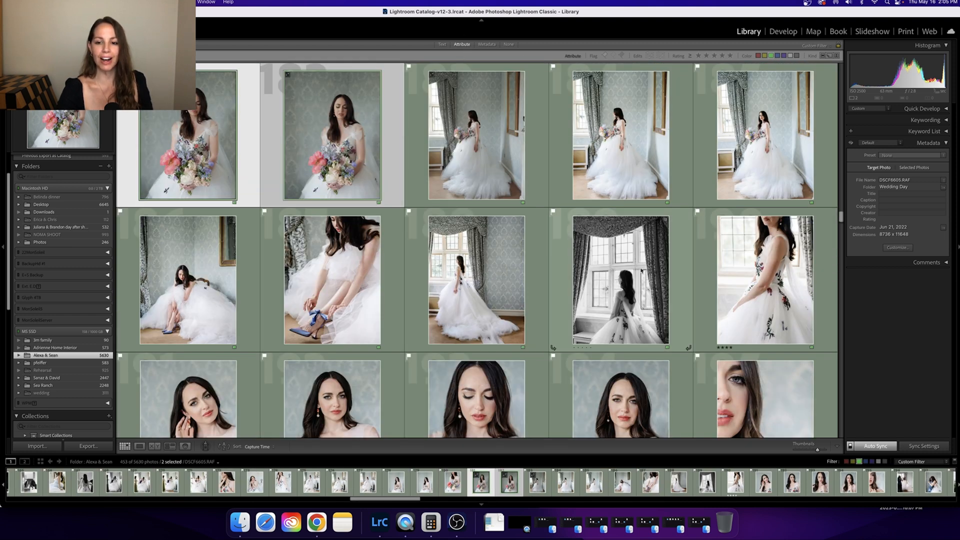
scroll(620, 311, "down", 6)
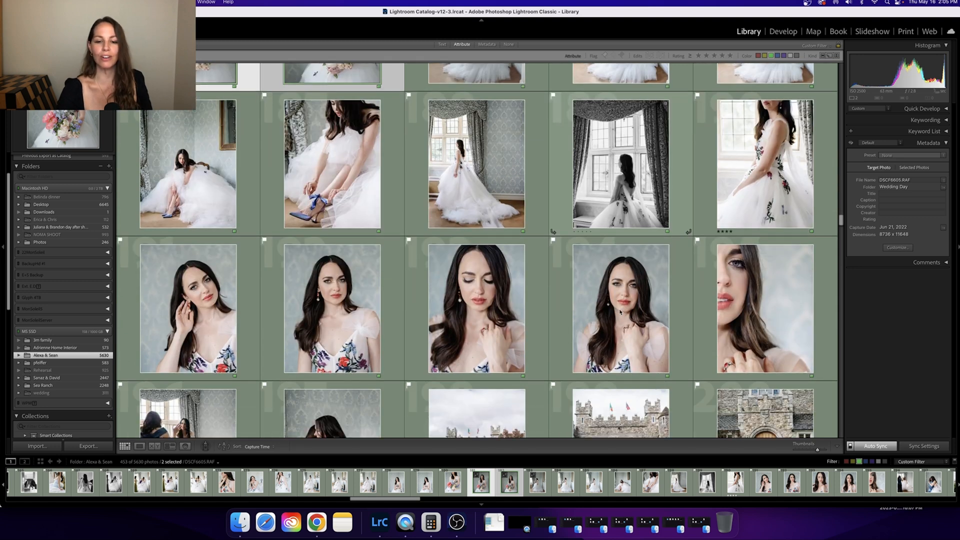
scroll(625, 318, "down", 4)
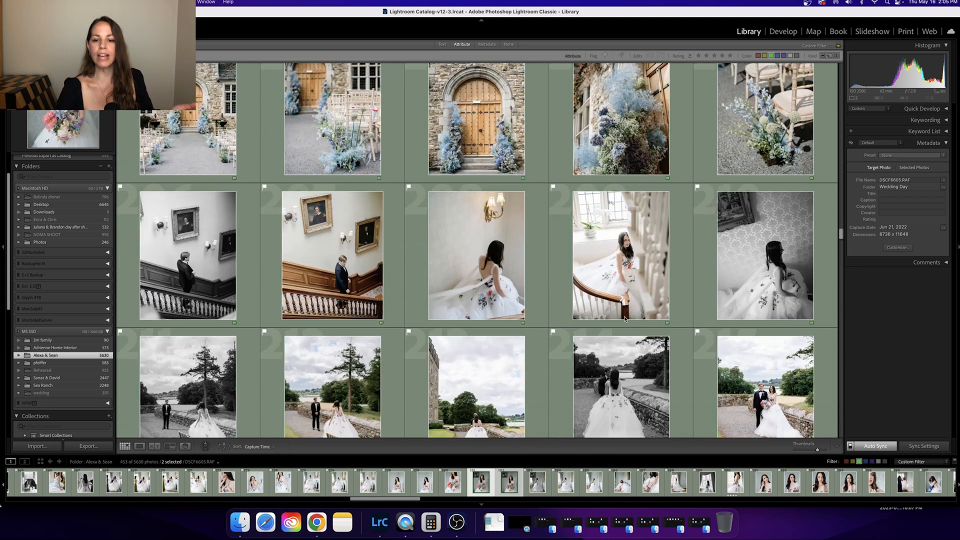
scroll(624, 318, "up", 6)
scroll(624, 317, "up", 4)
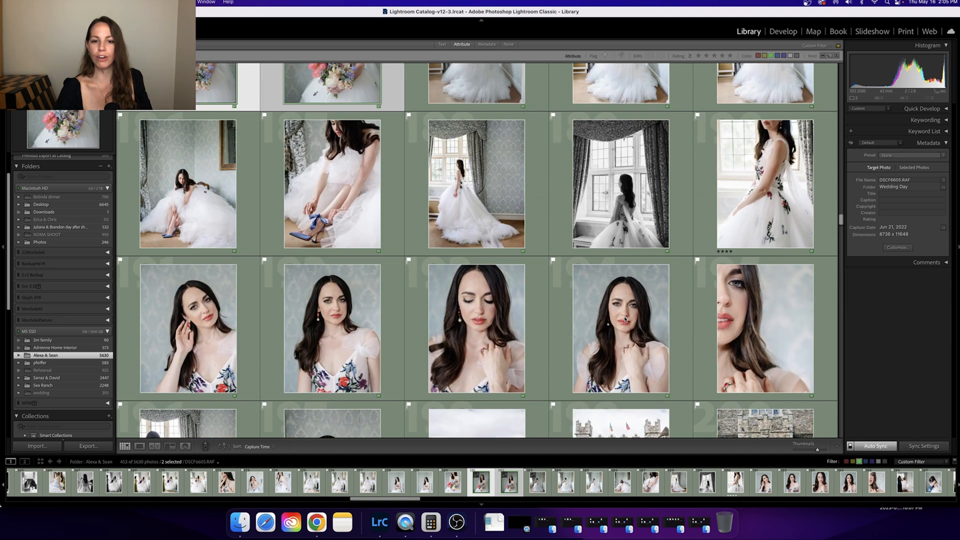
Step: Clear the green label filter and return to browsing the complete set of photos
left_click(778, 56)
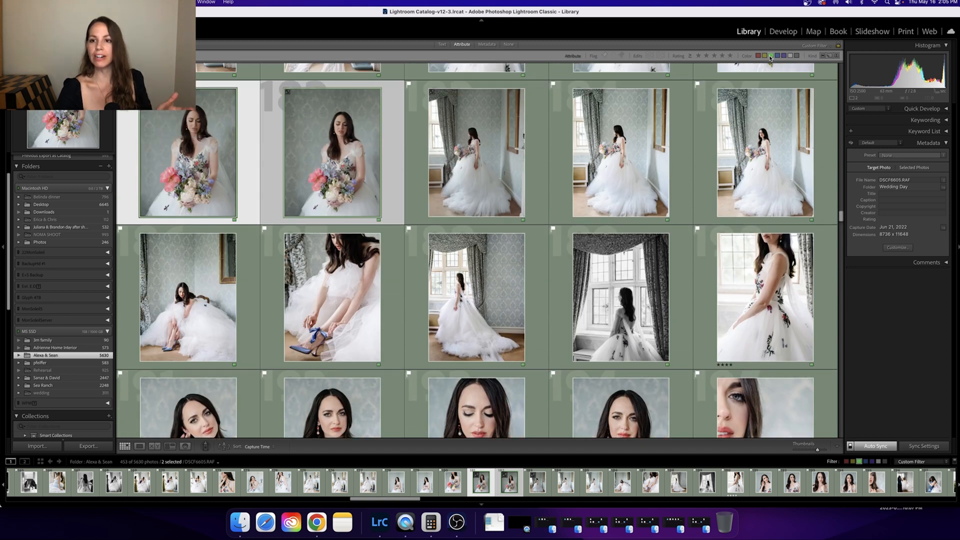
scroll(696, 266, "up", 3)
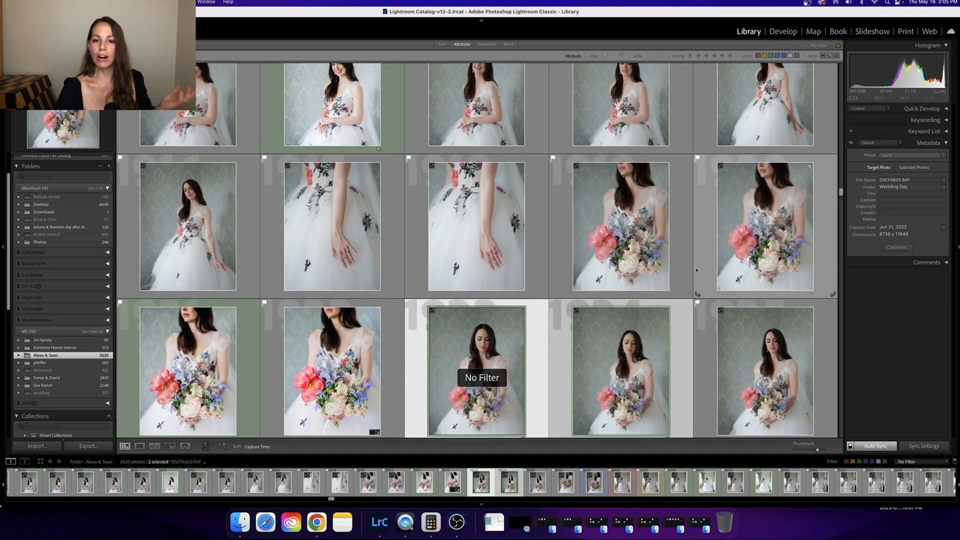
scroll(696, 272, "up", 1)
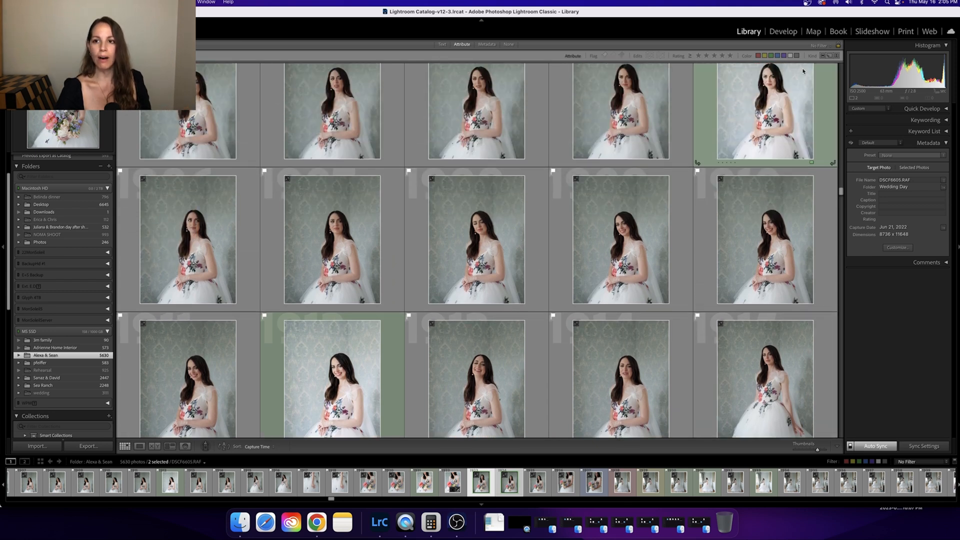
Step: Open the bride portrait Wedding SP-74.jpg enlarged and activate the Crop tool on it
double_click(794, 117)
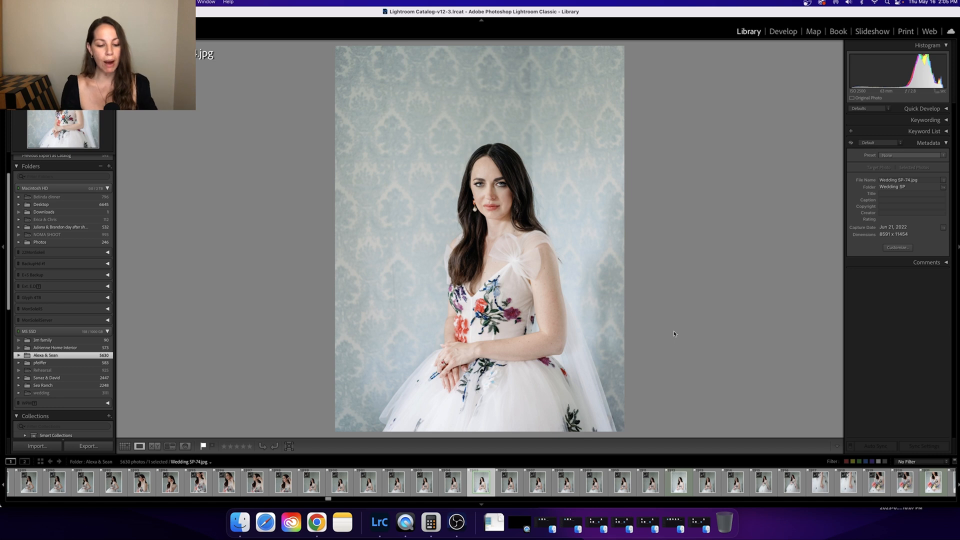
key("r")
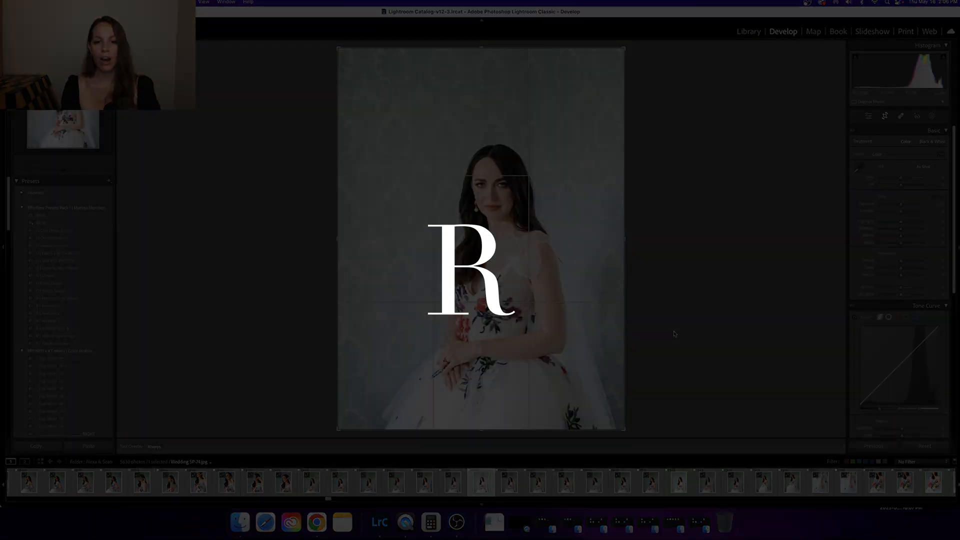
left_click_drag(674, 331, 670, 329)
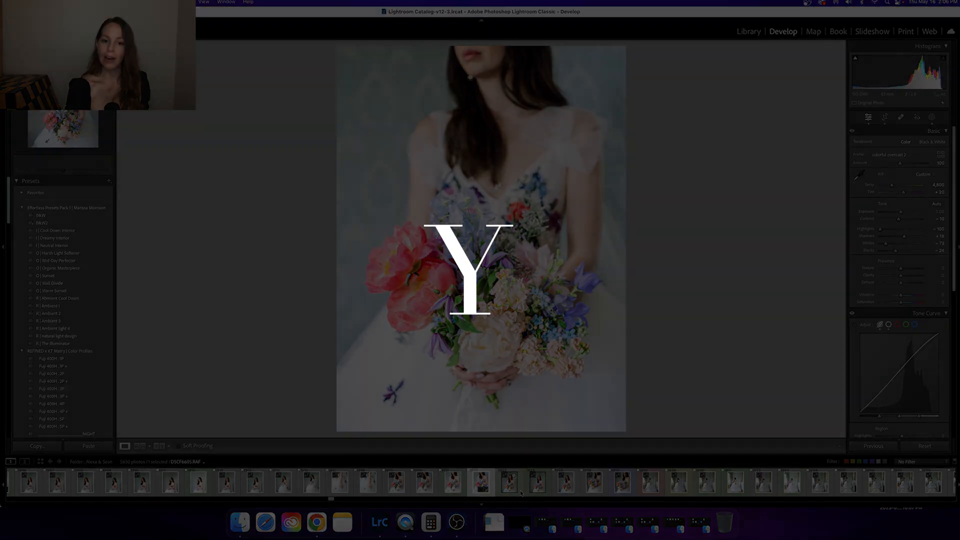
Step: Compare the bouquet photo DSCF6604.RAF before and after editing, with the surrounding interface dimmed and blacked out
key("y")
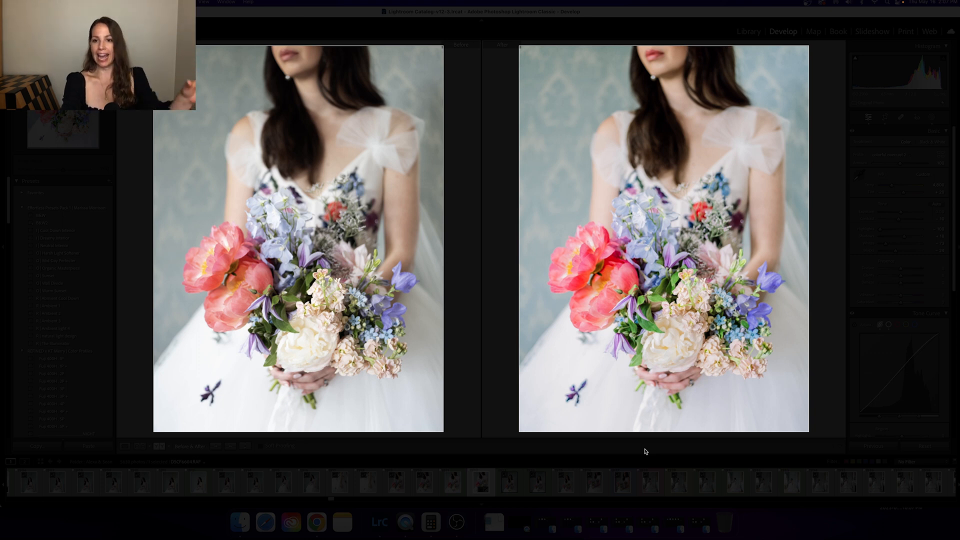
key("l")
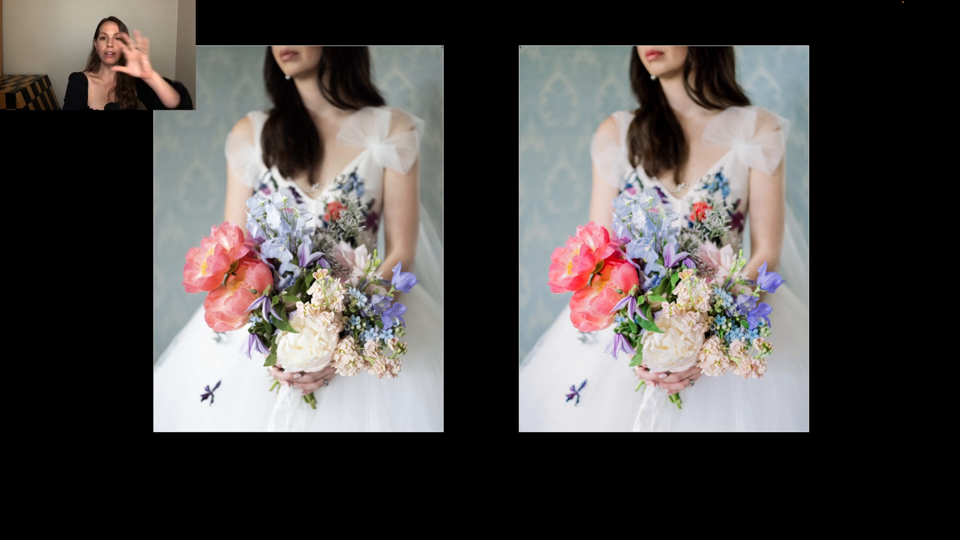
key("l")
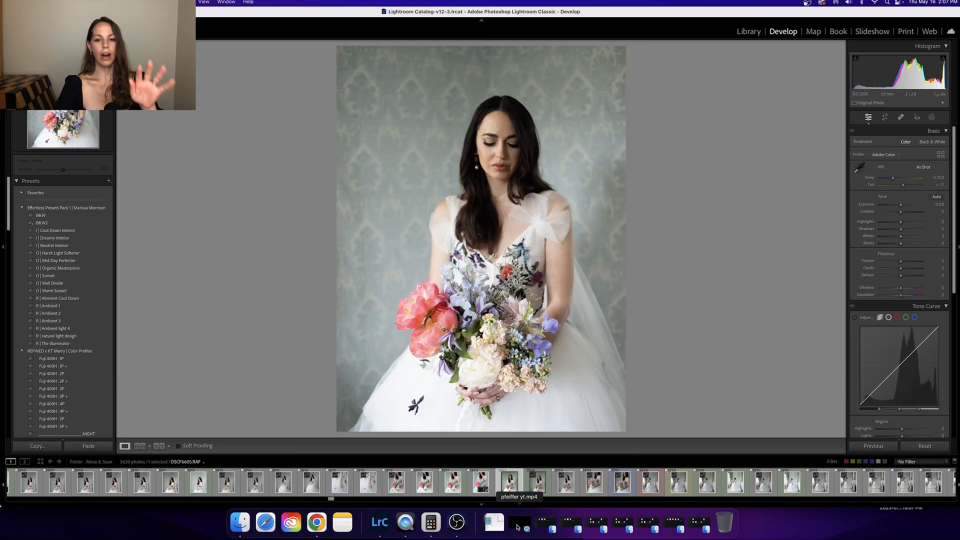
Step: Compare the bouquet photos Wedding SP-76.jpg and DSCF6604.RAF side by side and return to the single-photo view
left_click(618, 490)
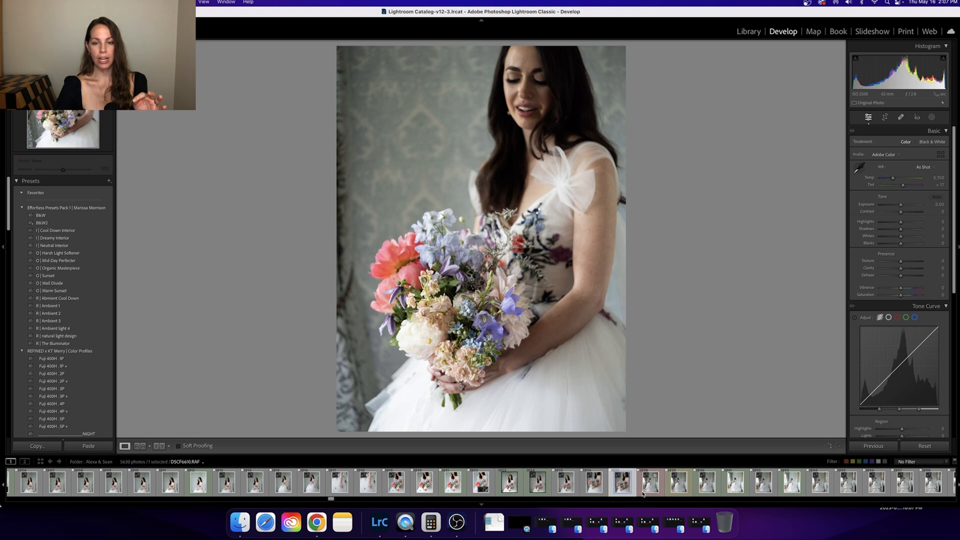
left_click(455, 489)
left_click(480, 489)
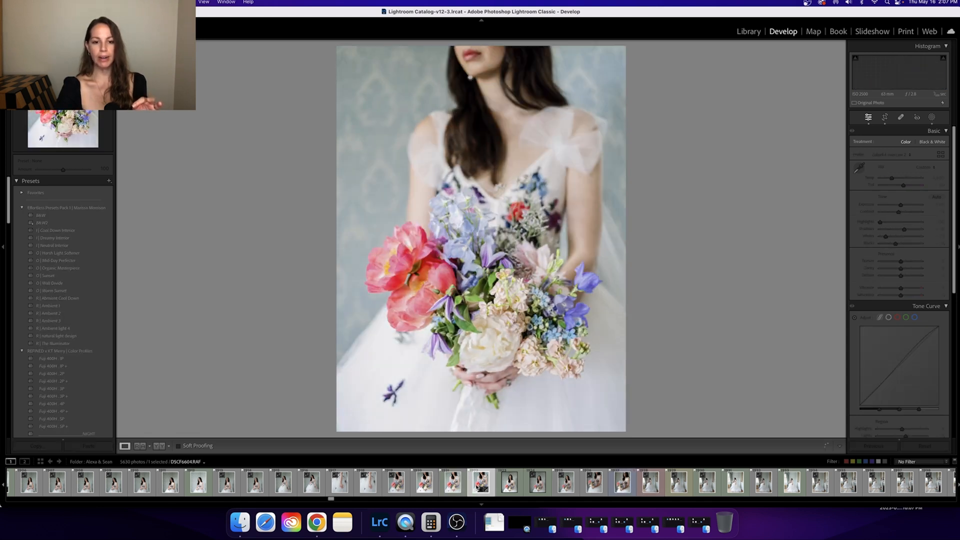
left_click(461, 488)
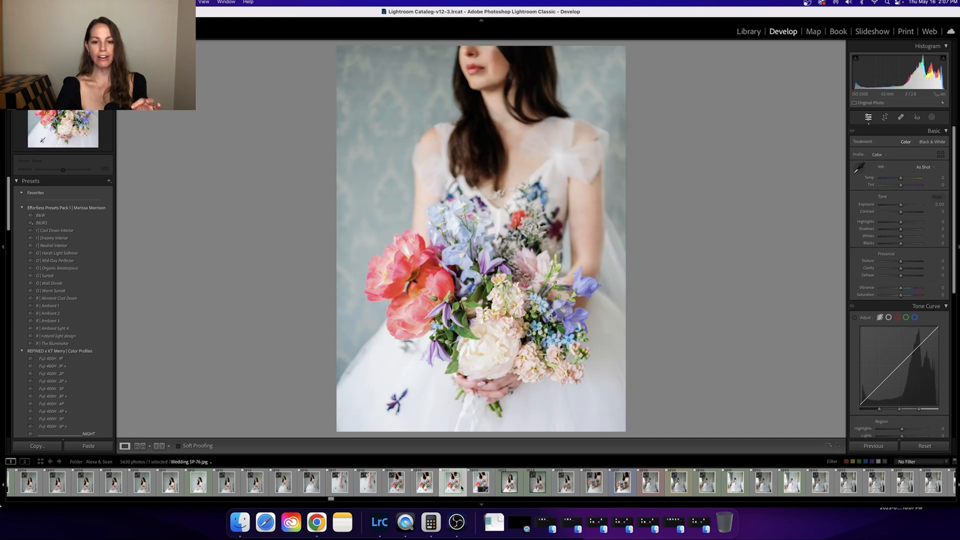
left_click(475, 486)
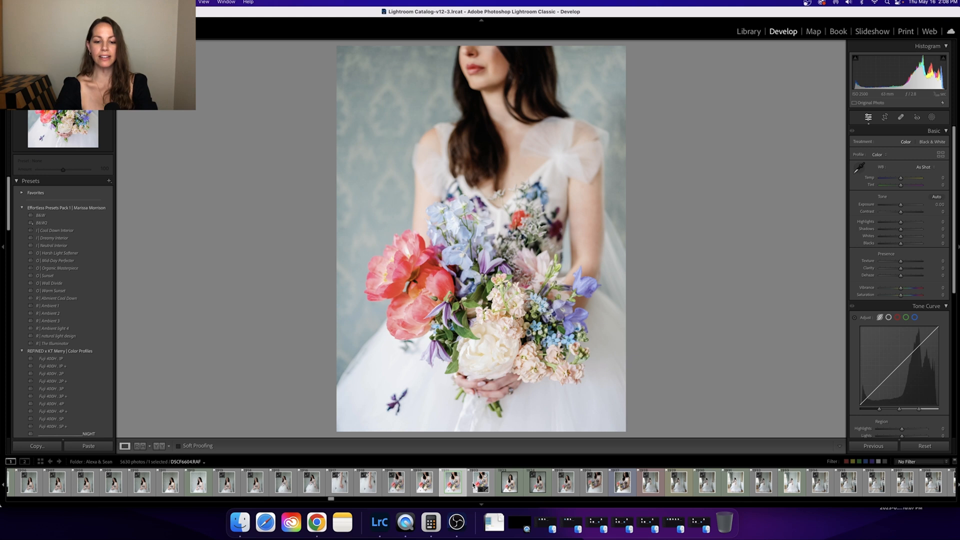
left_click(463, 485, "shift")
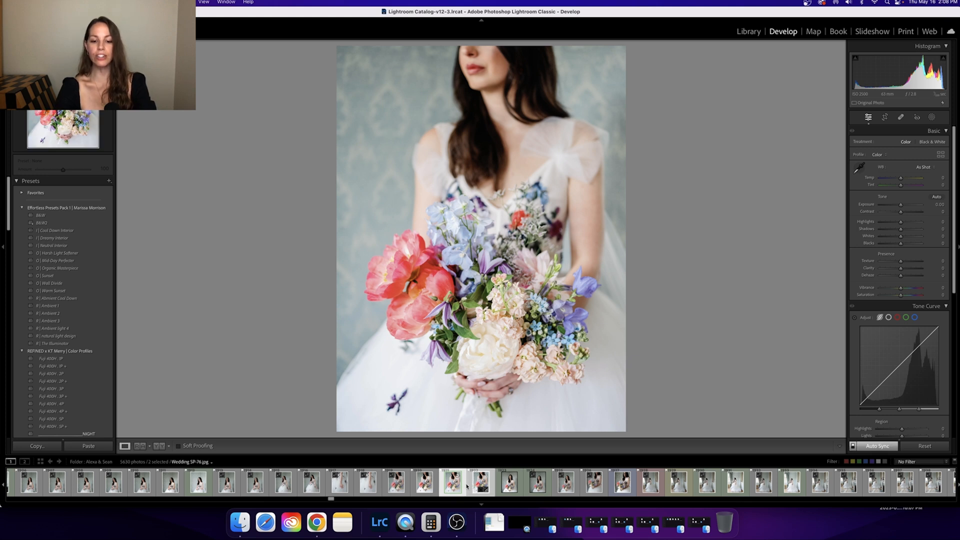
key("c")
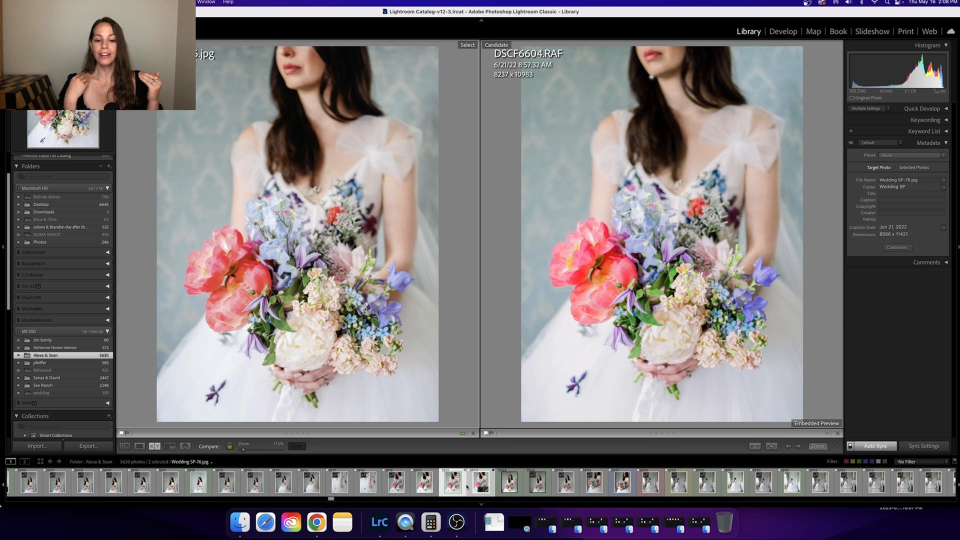
key("e")
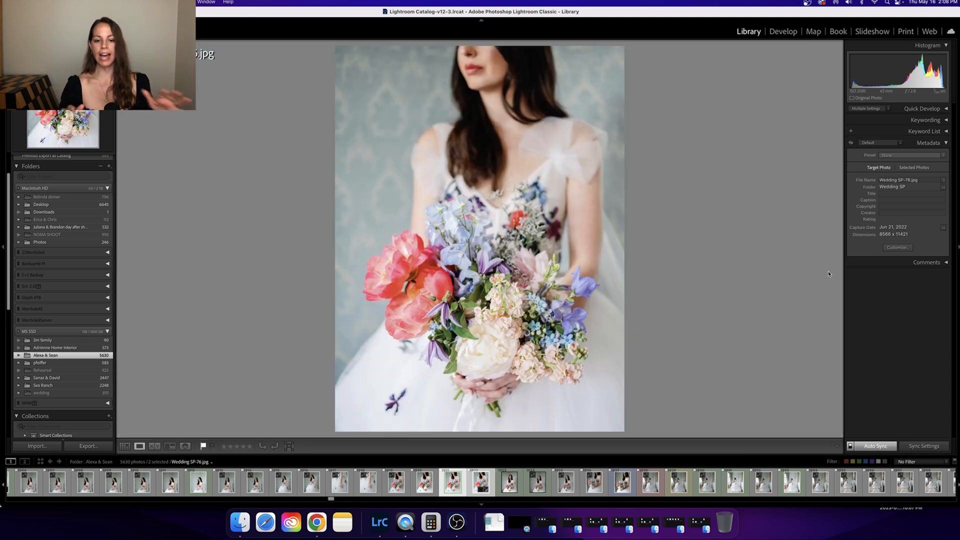
Step: Preview Wedding SP-76.jpg alone with soft proofing in Develop and turn the proof off again
left_click(466, 492)
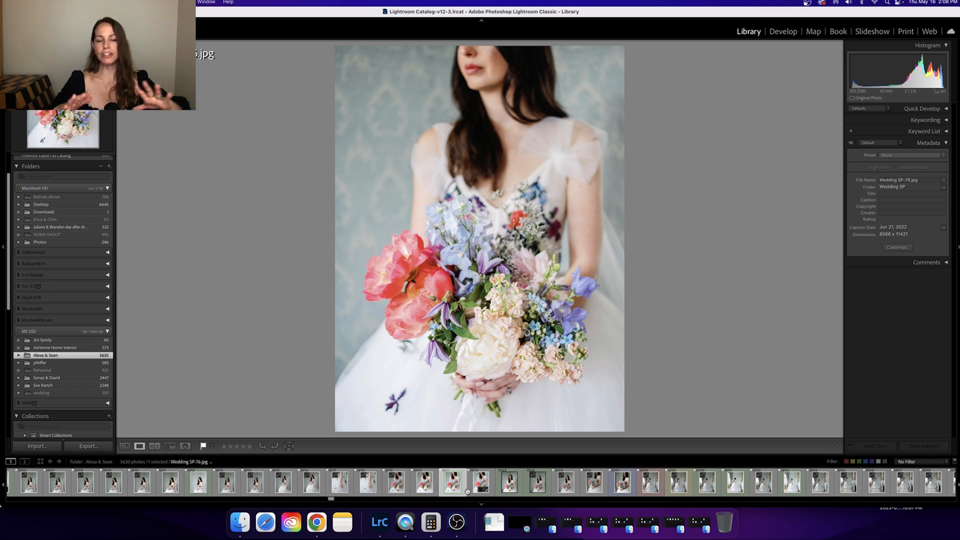
left_click(783, 32)
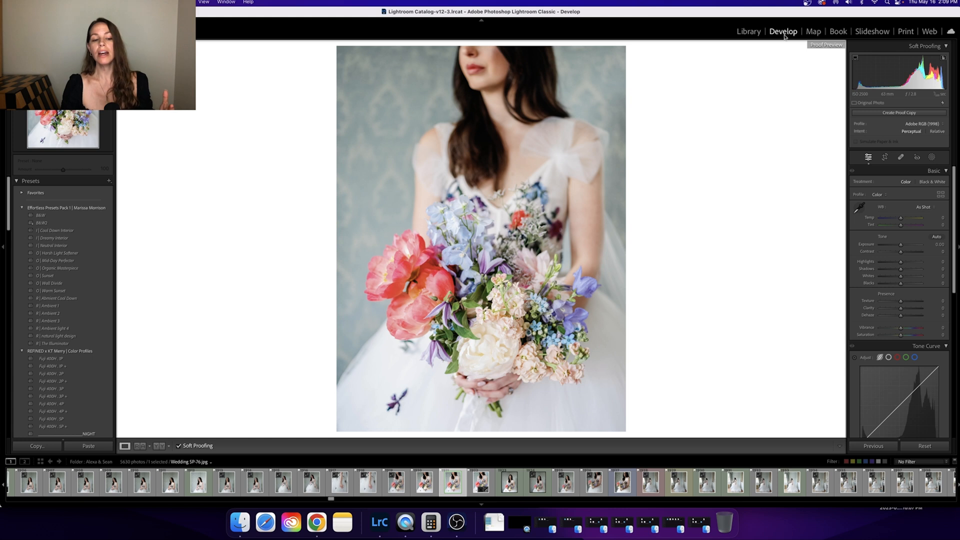
key("s")
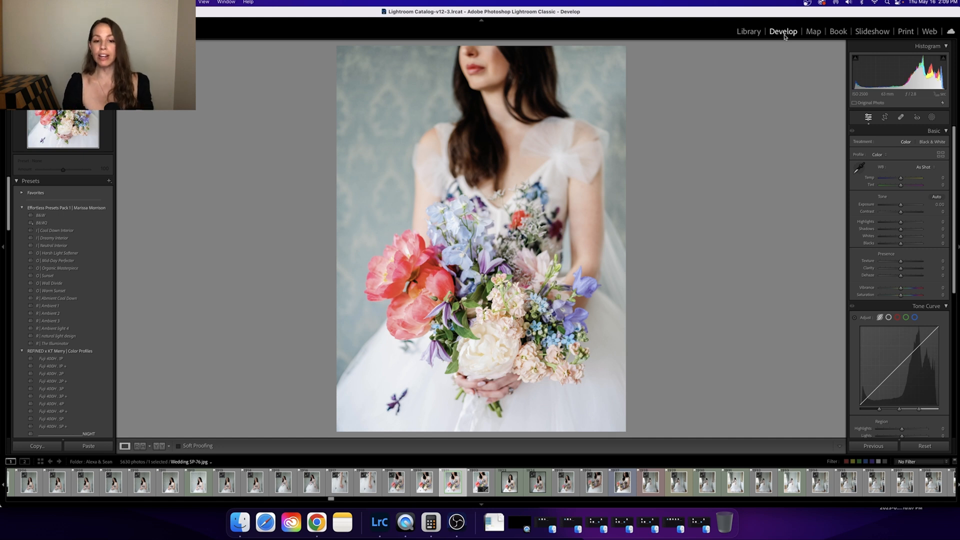
Step: Return to the photo grid, find the castle ceremony pictures and open the wide shot Wedding SP-141.jpg enlarged
left_click(749, 31)
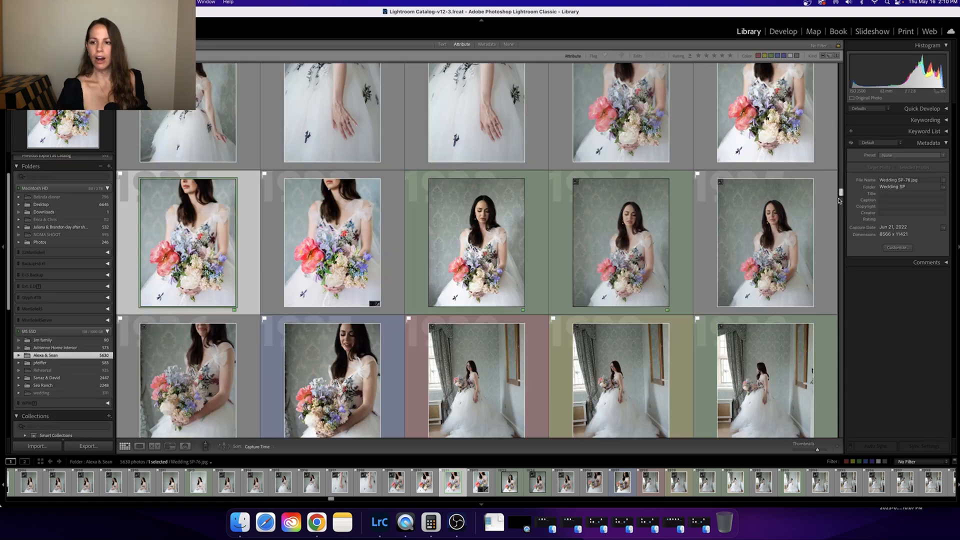
scroll(832, 235, "down", 10)
scroll(832, 236, "up", 10)
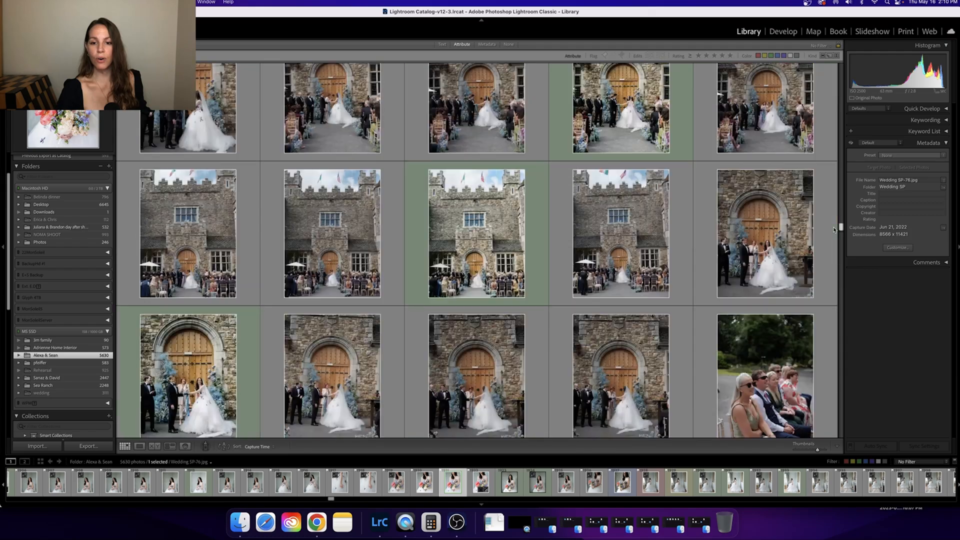
scroll(833, 219, "down", 10)
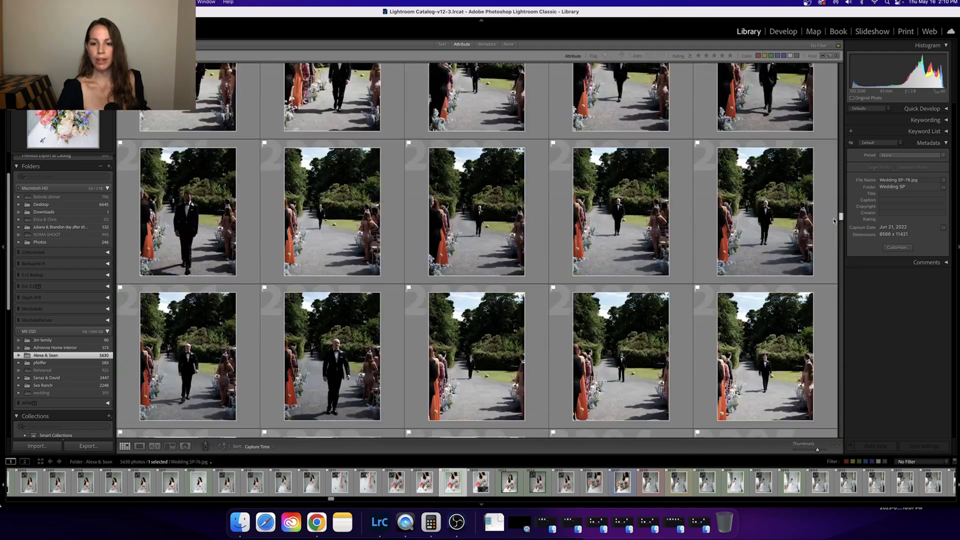
scroll(828, 231, "up", 3)
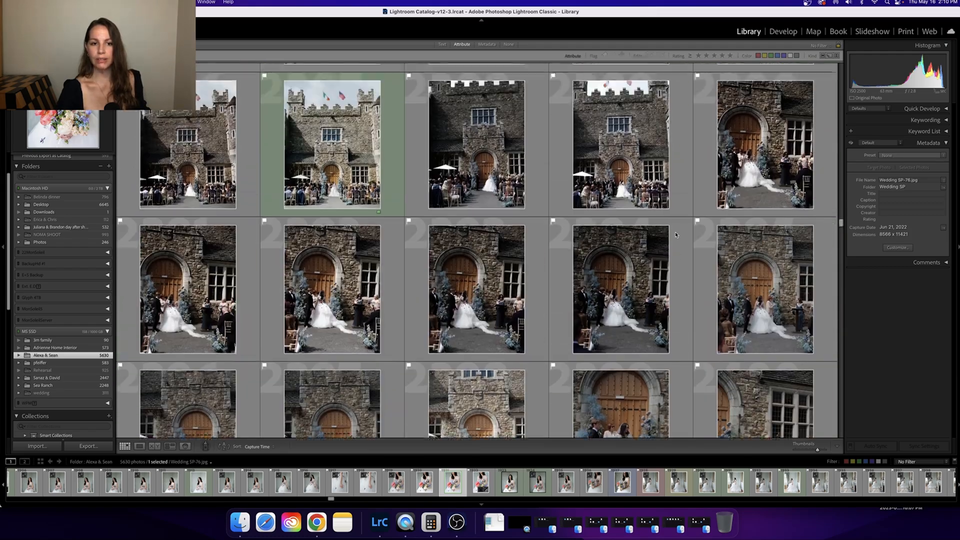
double_click(343, 159)
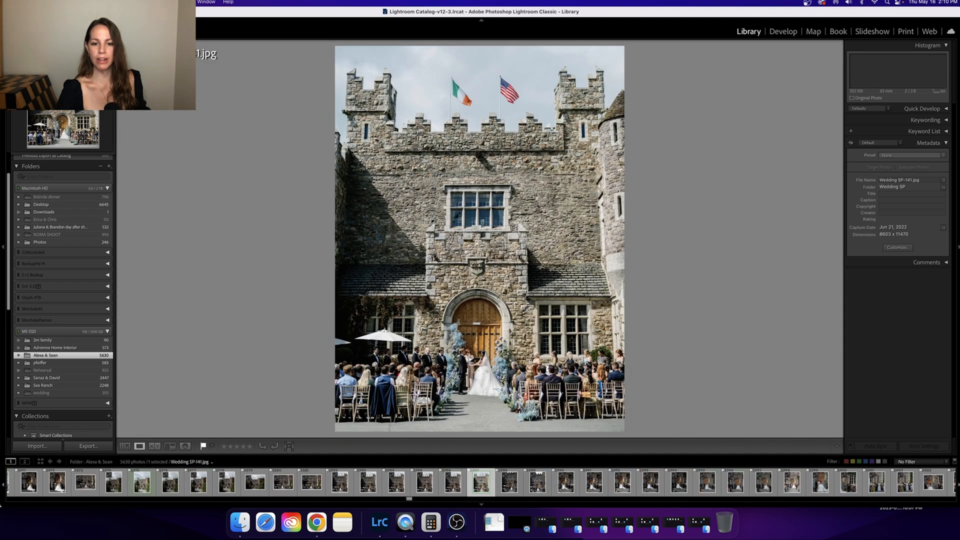
Step: Heal away the small white sign on the wooden door in Wedding SP-141.jpg and check the retouched area at full view
left_click(785, 31)
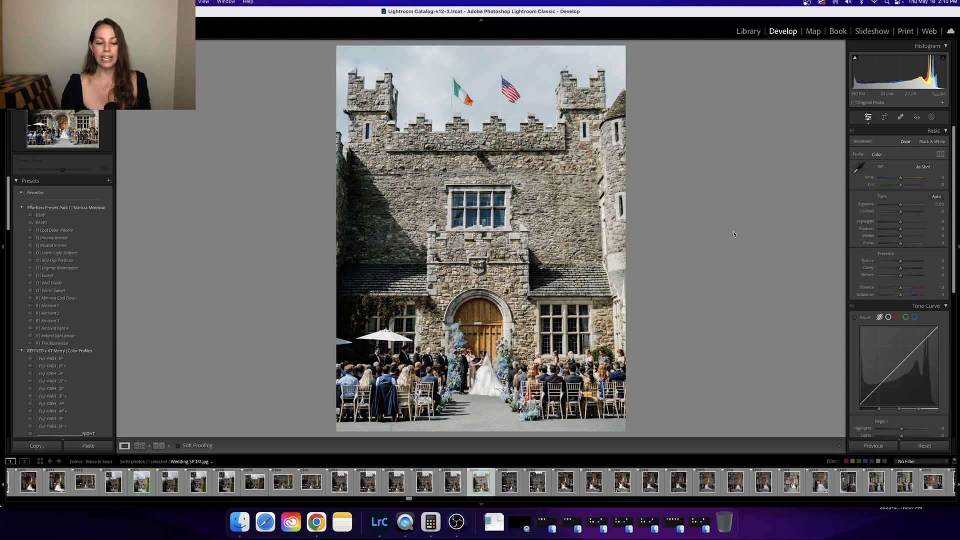
key("q")
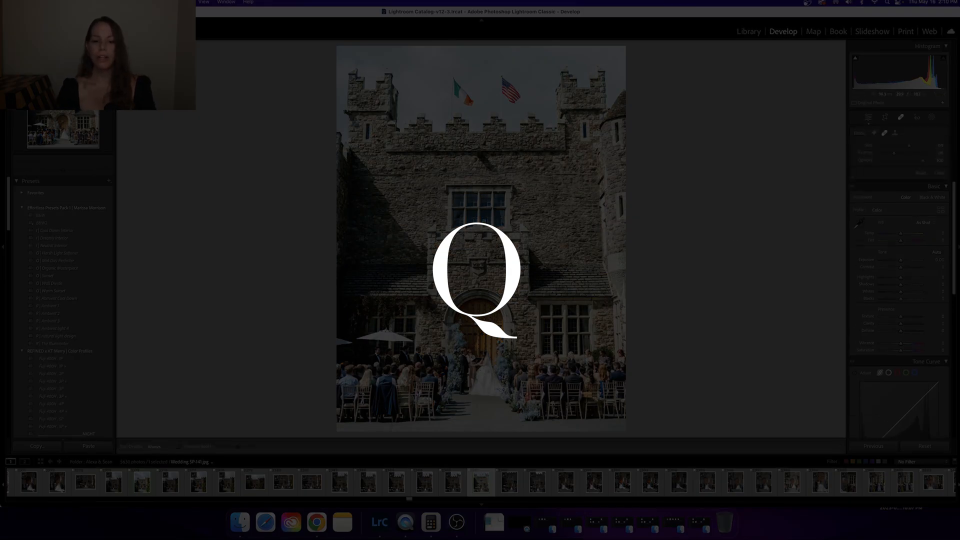
key("q")
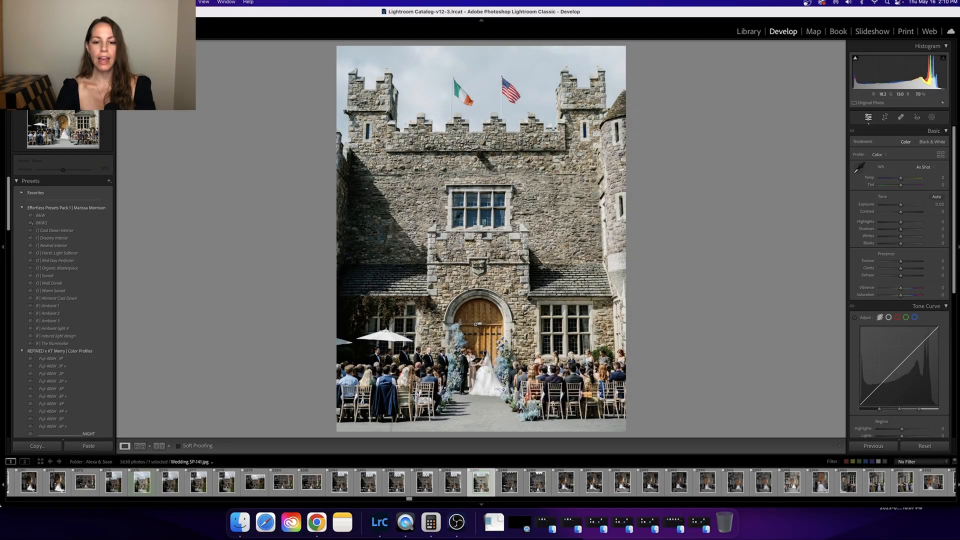
left_click(482, 327)
key("q")
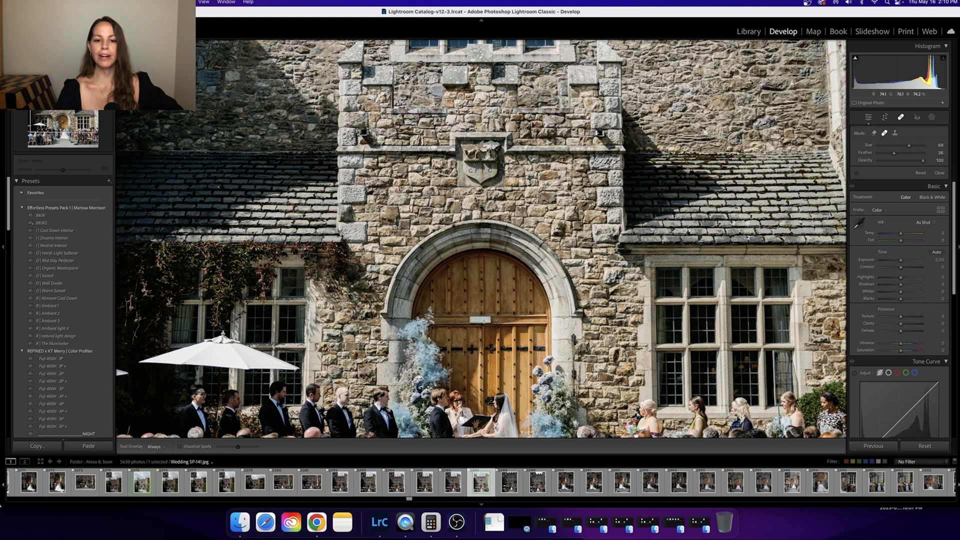
left_click(472, 321)
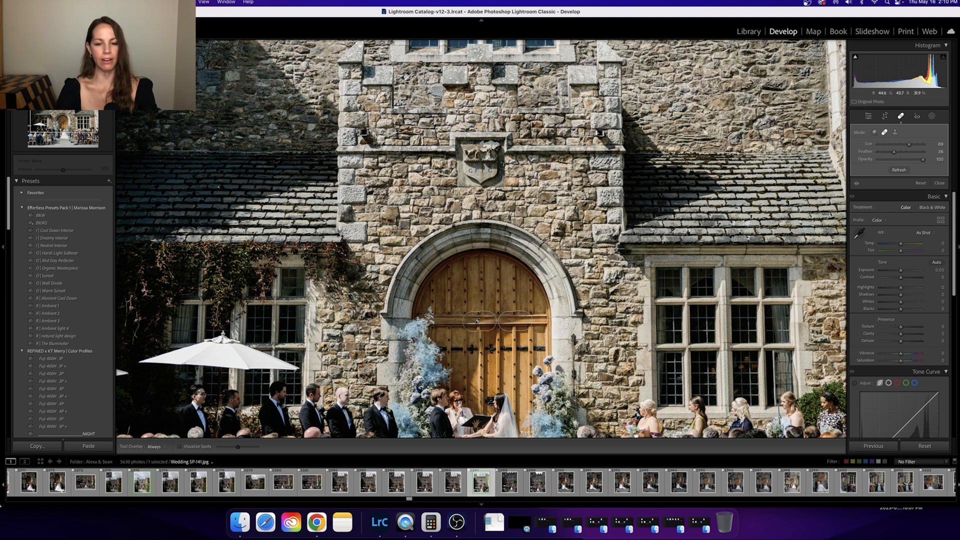
key("q")
left_click(468, 333)
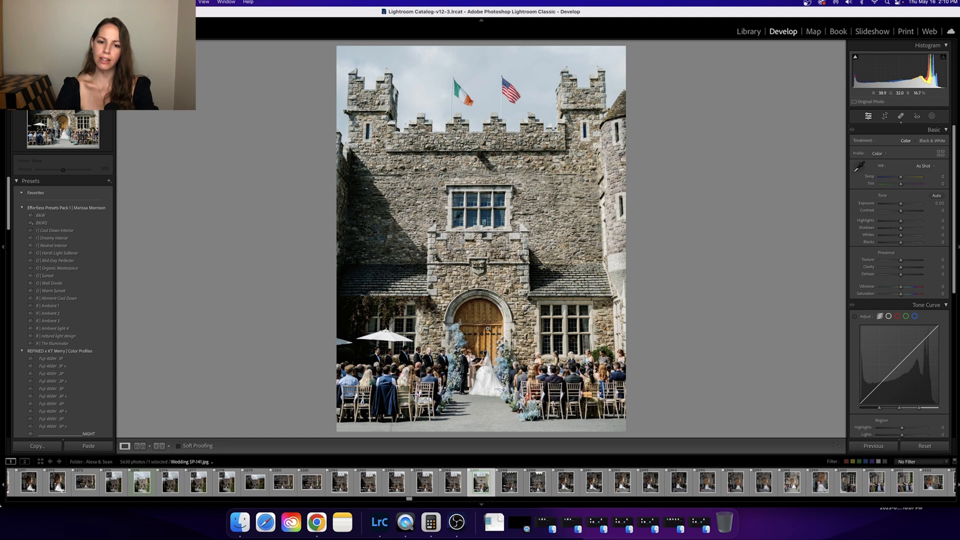
left_click(490, 329)
left_click(490, 379)
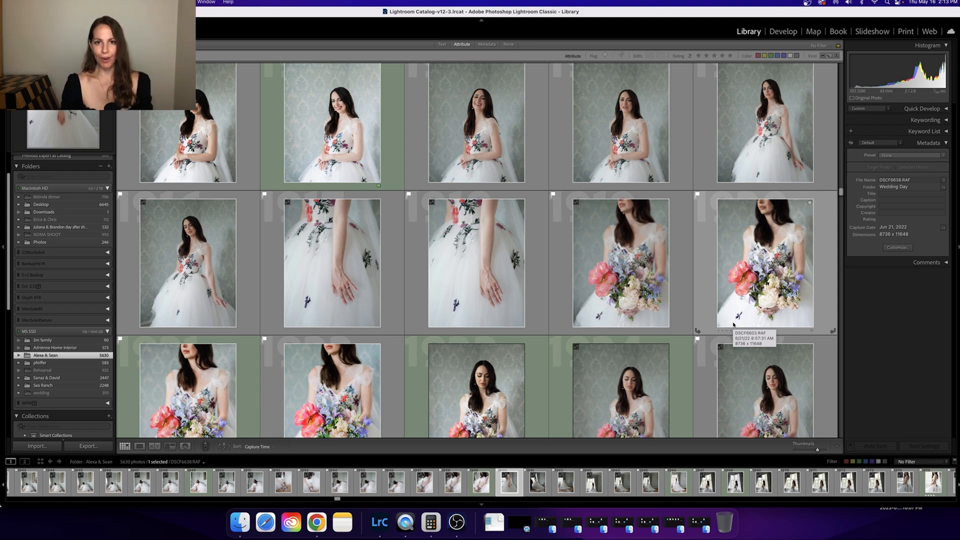
Step: Apply the Dreamy Interior preset to the bouquet photo DSCF6603.RAF and lower its highlights to −100 and whites to −81
double_click(728, 281)
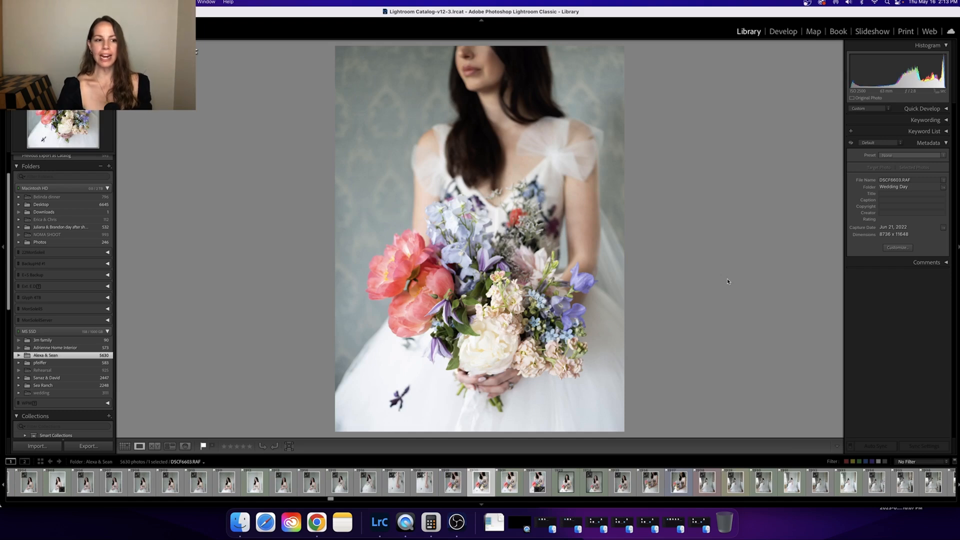
left_click(783, 32)
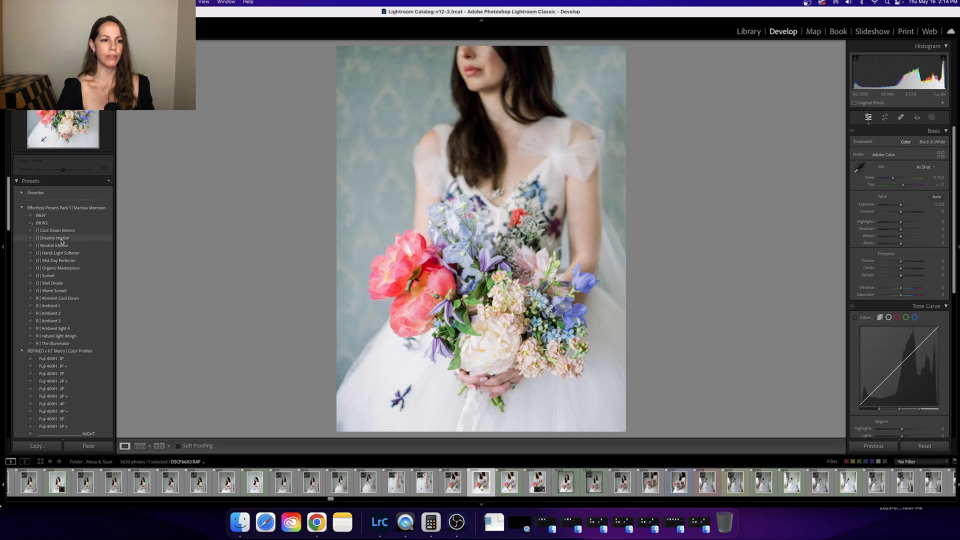
left_click(61, 239)
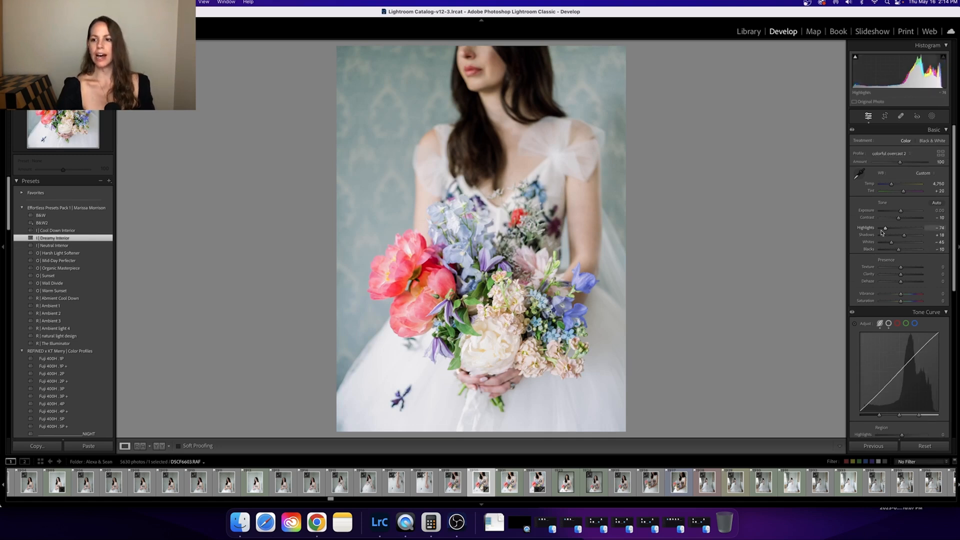
left_click_drag(887, 243, 884, 243)
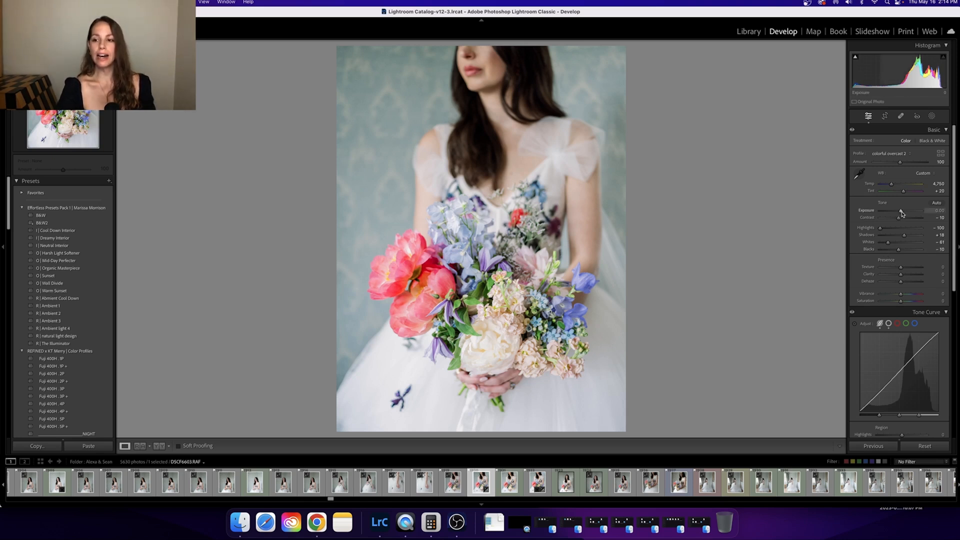
Step: Try exposures of −0.15 and +0.20 on the bouquet photo, resetting the exposure after each
left_click_drag(901, 213, 903, 215)
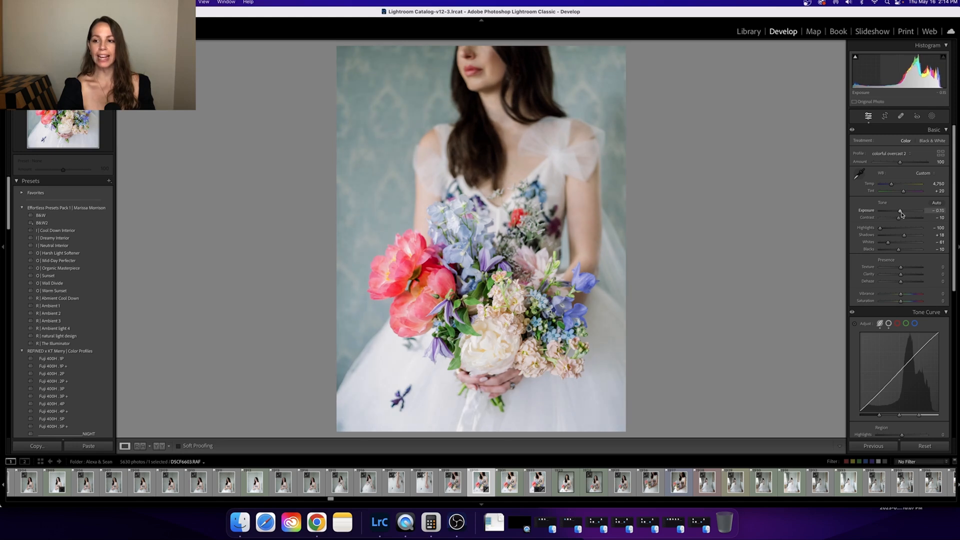
double_click(903, 215)
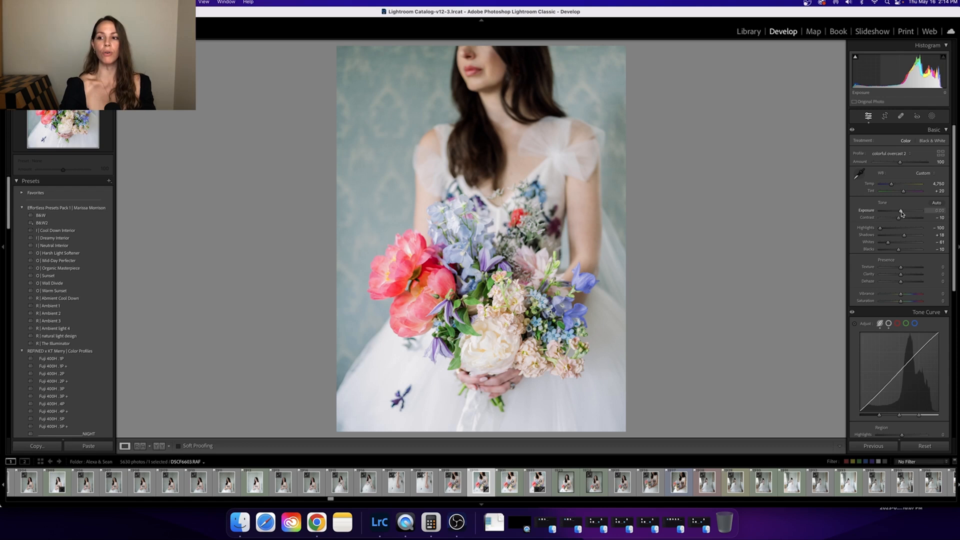
left_click_drag(901, 212, 902, 213)
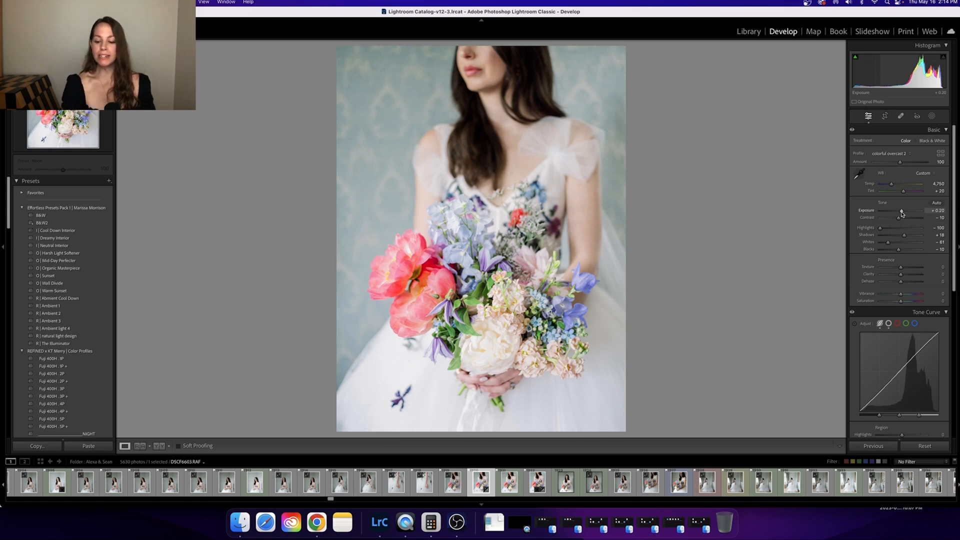
left_click_drag(902, 214, 901, 213)
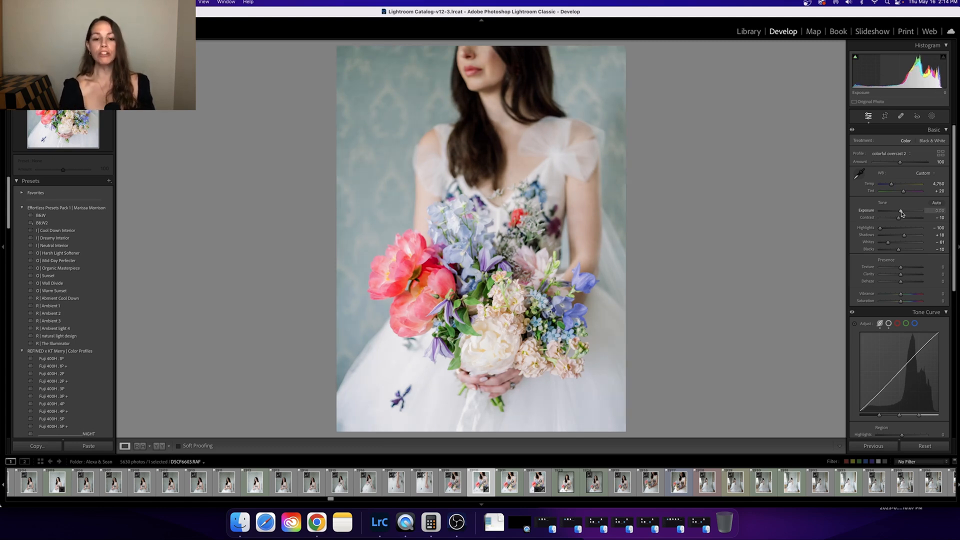